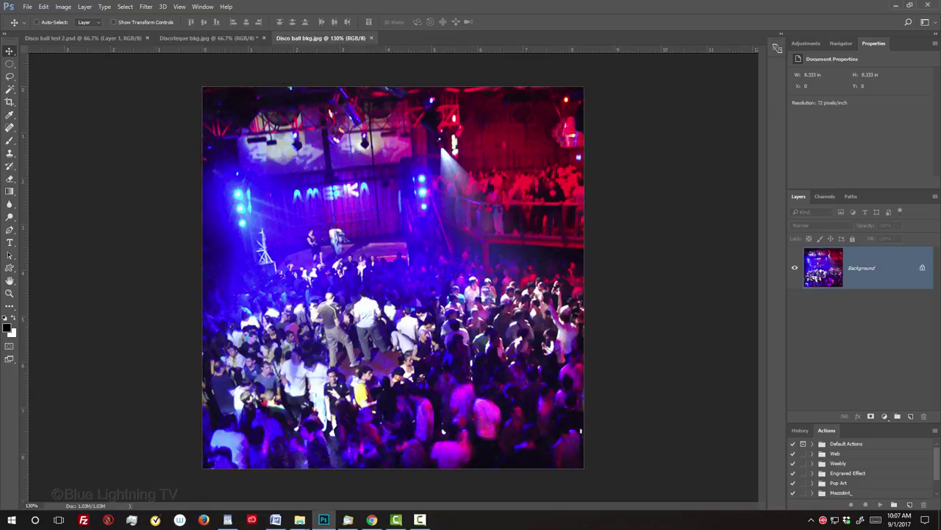
Check the Discoteque bkg.jpg photo's pixel dimensions without changing them
{"action": "left_click", "coordinate": [242, 39]}
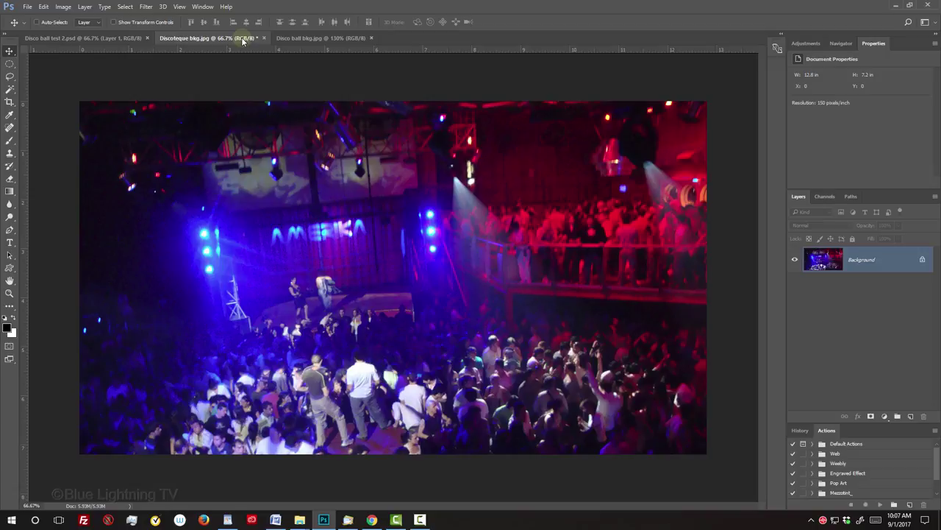
{"action": "key", "text": "ctrl+alt+i"}
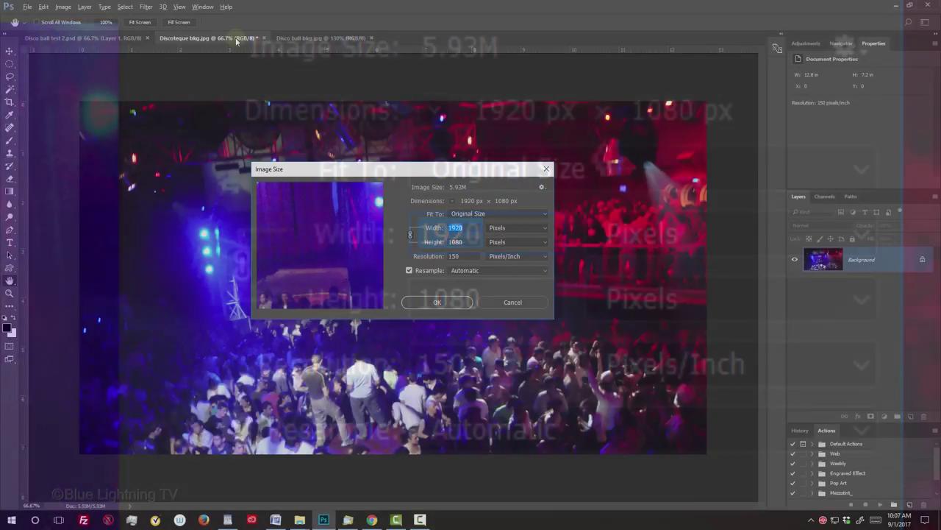
{"action": "key", "text": "Escape"}
Convert the Disco ball bkg.jpg Background layer to a Smart Object named Layer 0
{"action": "left_click", "coordinate": [322, 42]}
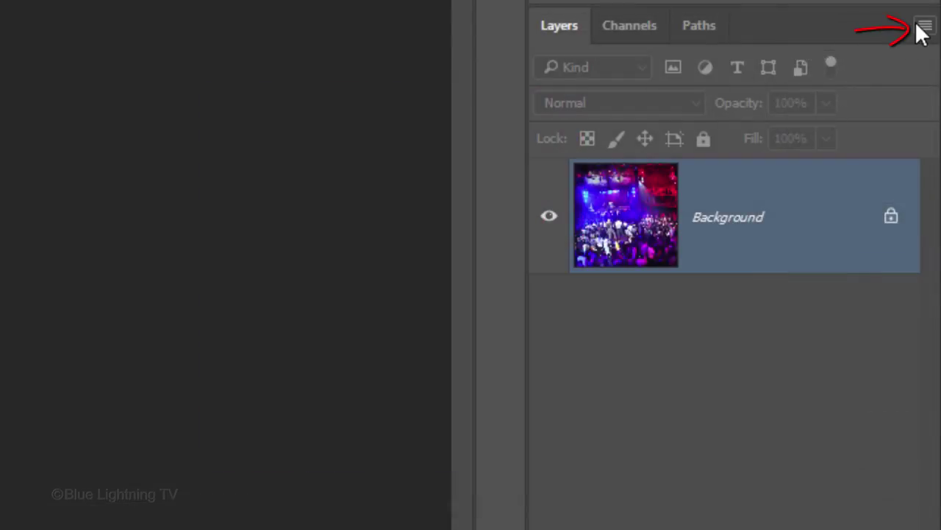
{"action": "left_click", "coordinate": [923, 28]}
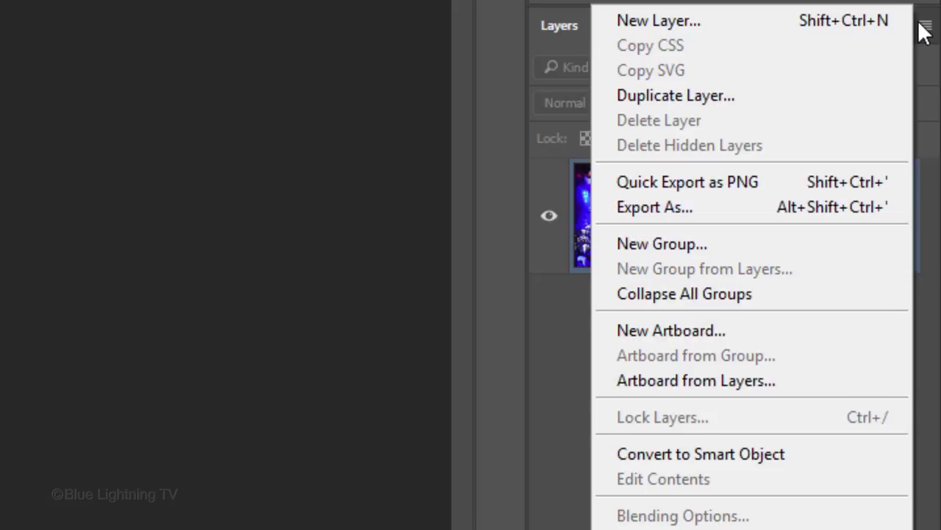
{"action": "left_click", "coordinate": [806, 455]}
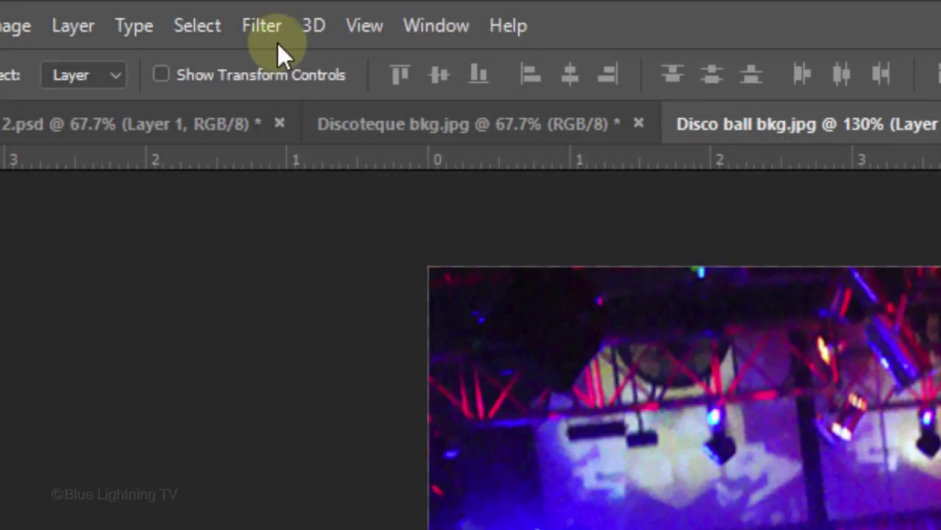
Apply the Filter Gallery's Patchwork texture with Square Size 2 and Relief 0
{"action": "left_click", "coordinate": [265, 28]}
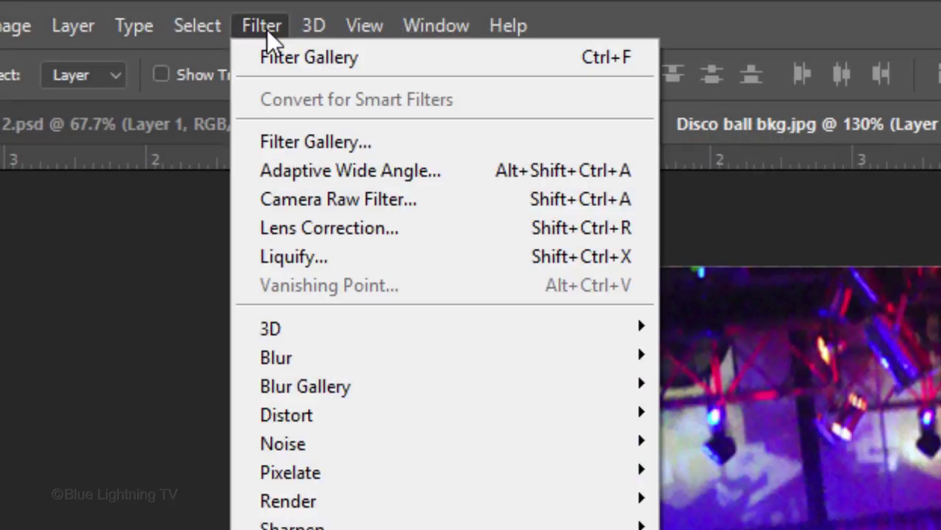
{"action": "left_click", "coordinate": [274, 143]}
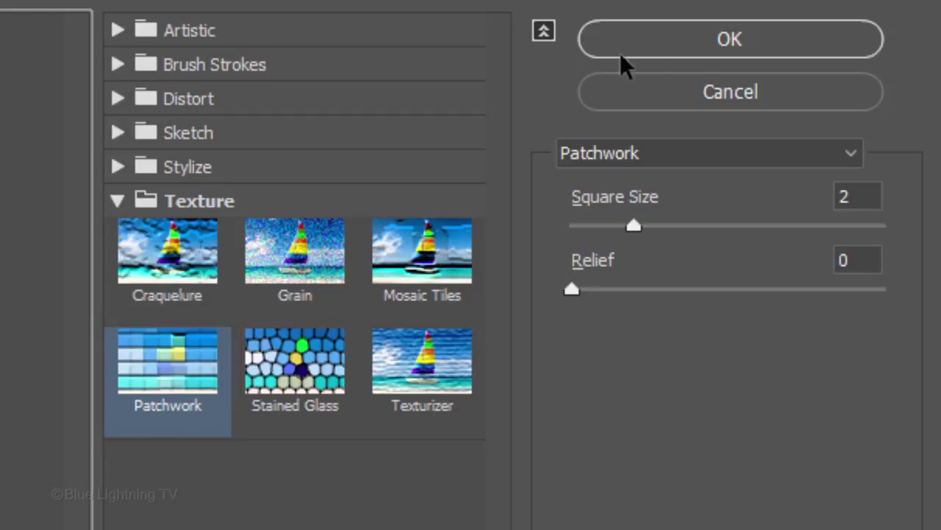
{"action": "left_click", "coordinate": [725, 38]}
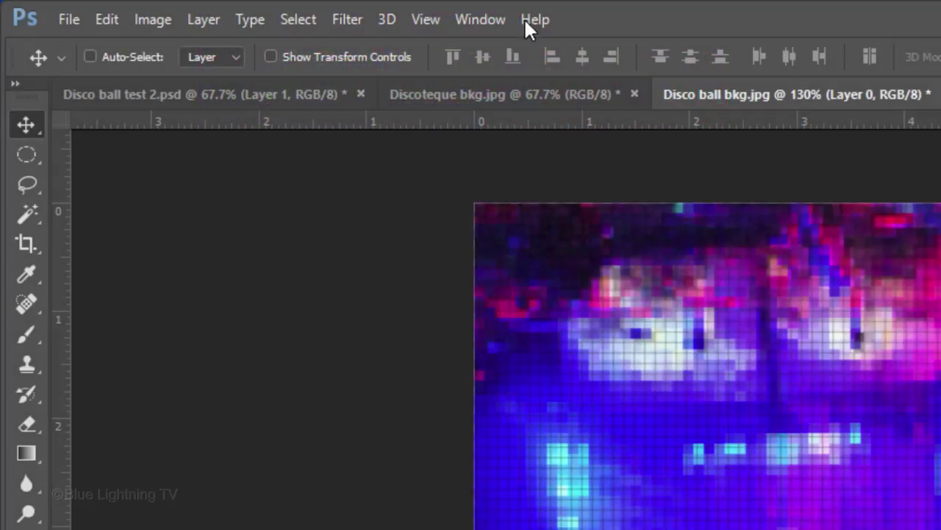
Apply Distort > Spherize at Amount 100%, Normal mode, to the tiled photo
{"action": "left_click", "coordinate": [350, 19]}
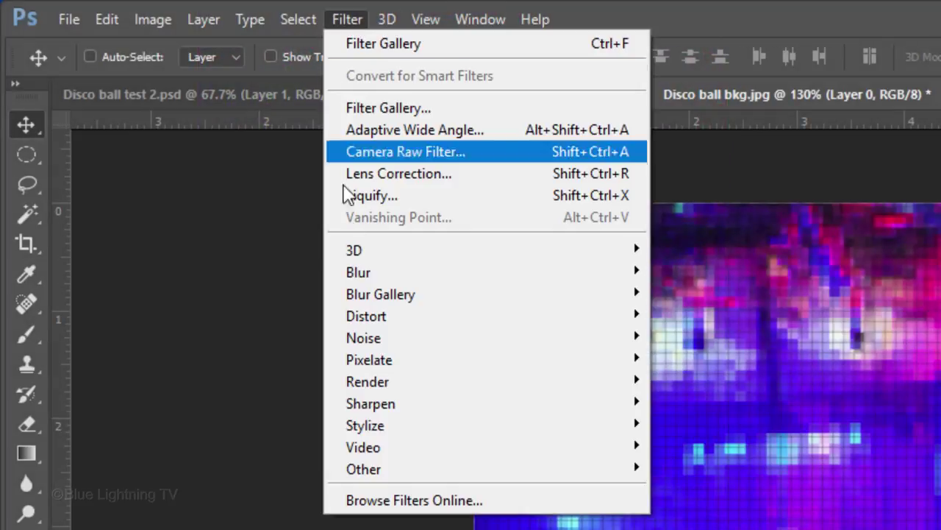
{"action": "mouse_move", "coordinate": [358, 313]}
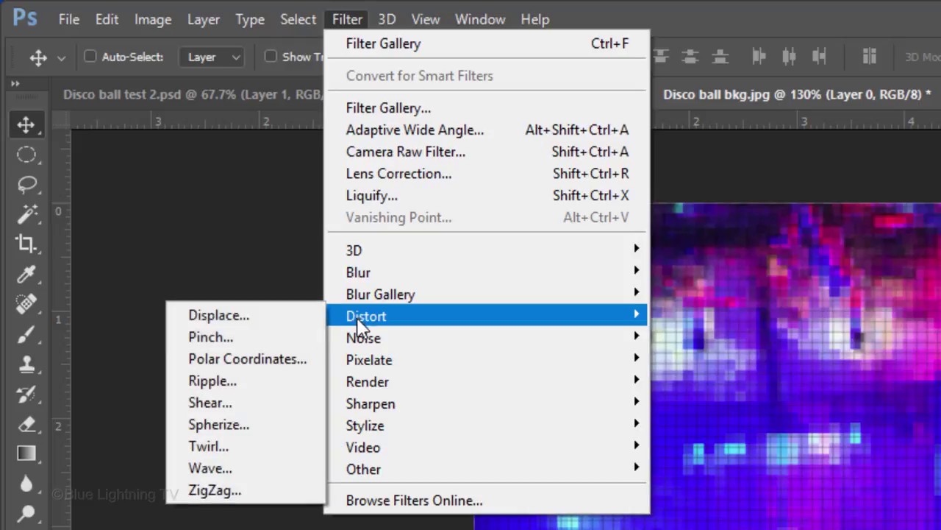
{"action": "left_click", "coordinate": [253, 426]}
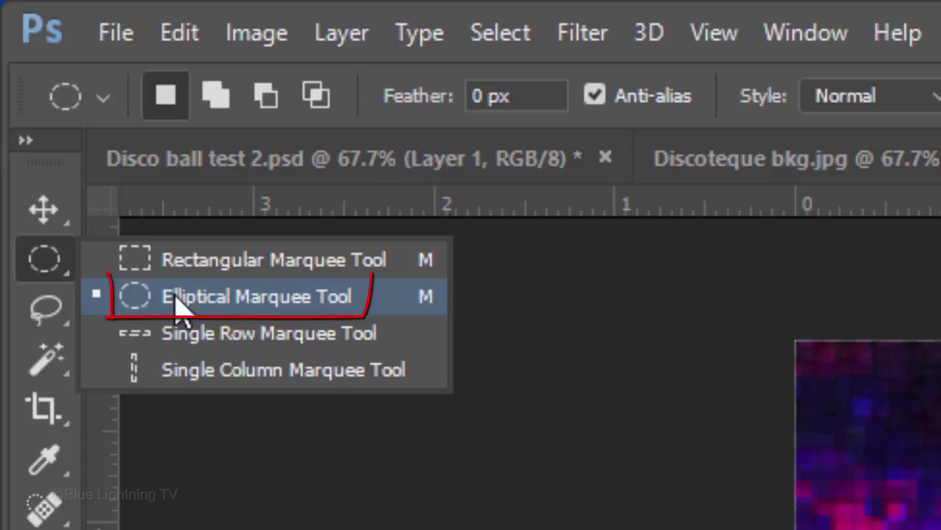
Add a layer mask to Layer 0 from a perfect circle drawn around the disco ball
{"action": "left_click", "coordinate": [238, 310]}
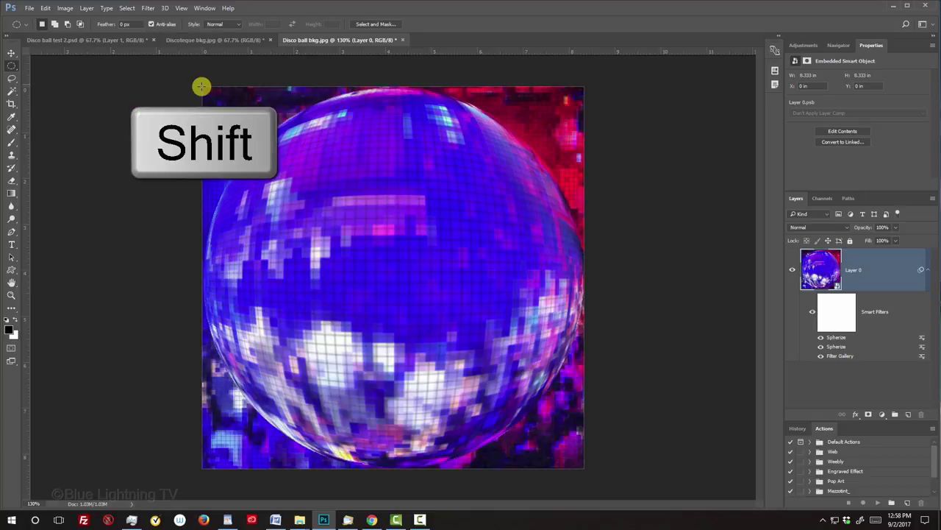
{"action": "left_click_drag", "start_coordinate": [201, 86], "coordinate": [581, 465]}
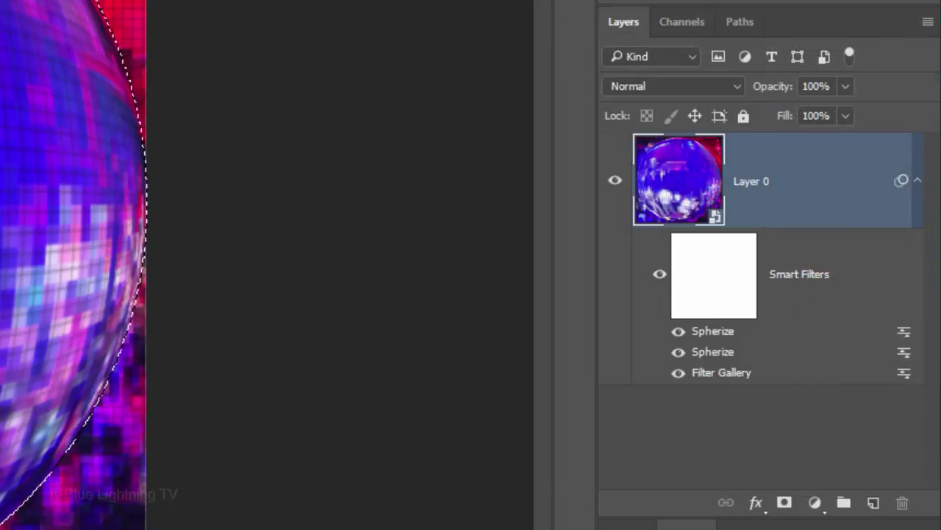
{"action": "left_click", "coordinate": [784, 503]}
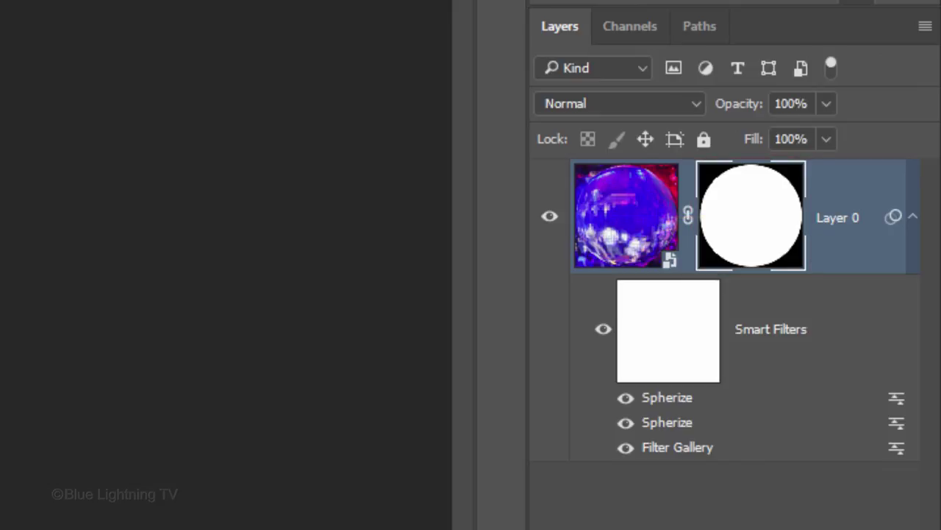
Convert the masked ball to a Smart Object and place it centred on Discoteque bkg.jpg
{"action": "left_click", "coordinate": [919, 25]}
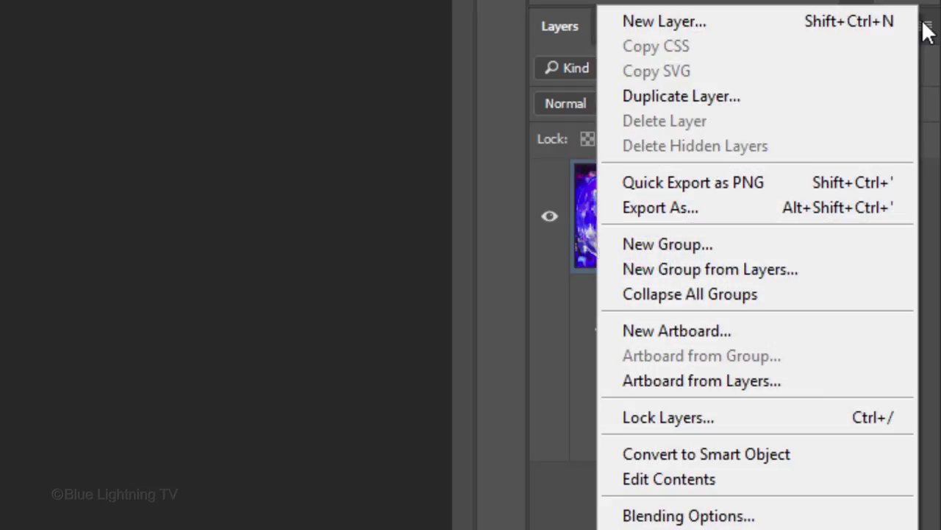
{"action": "left_click", "coordinate": [875, 454]}
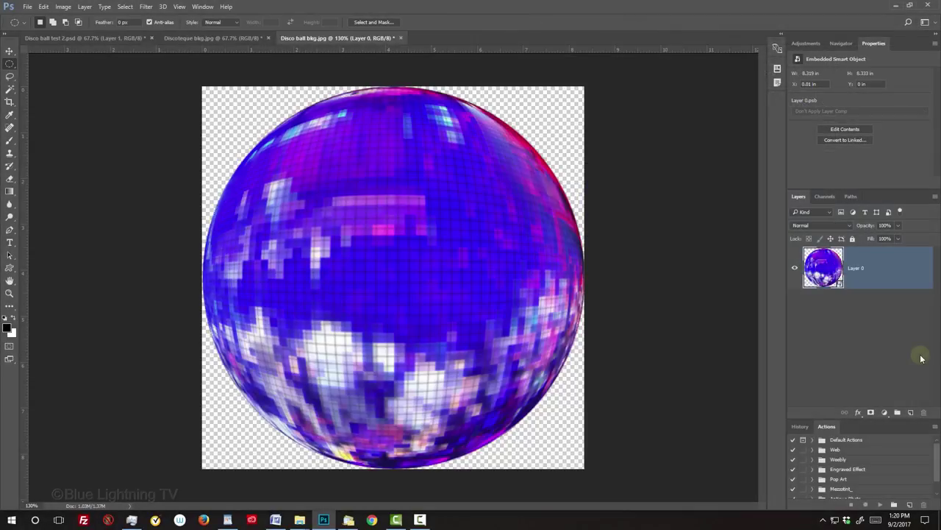
{"action": "key", "text": "v"}
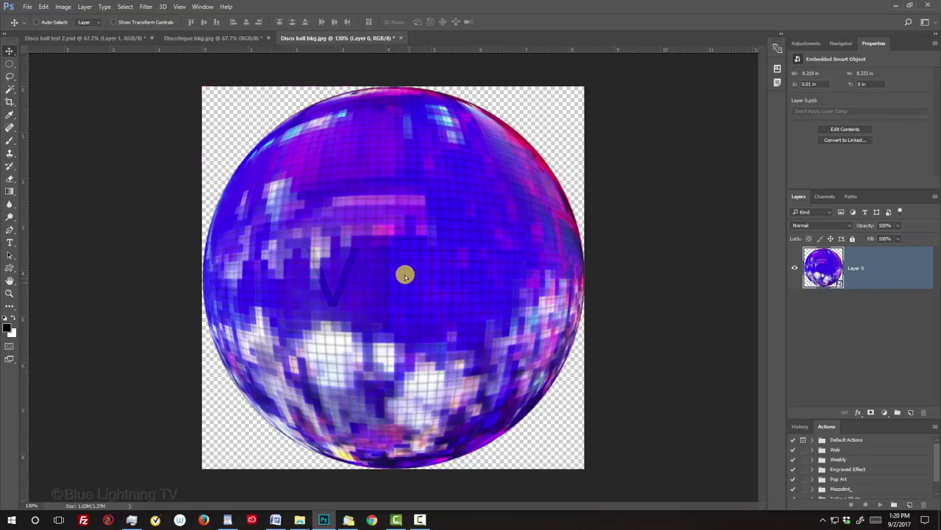
{"action": "left_click_drag", "start_coordinate": [404, 273], "coordinate": [265, 57]}
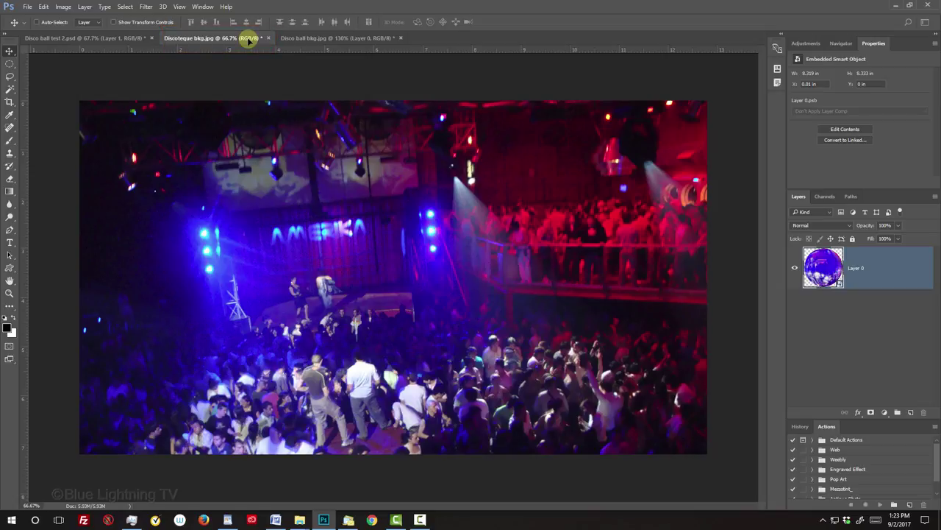
{"action": "key", "text": "shift"}
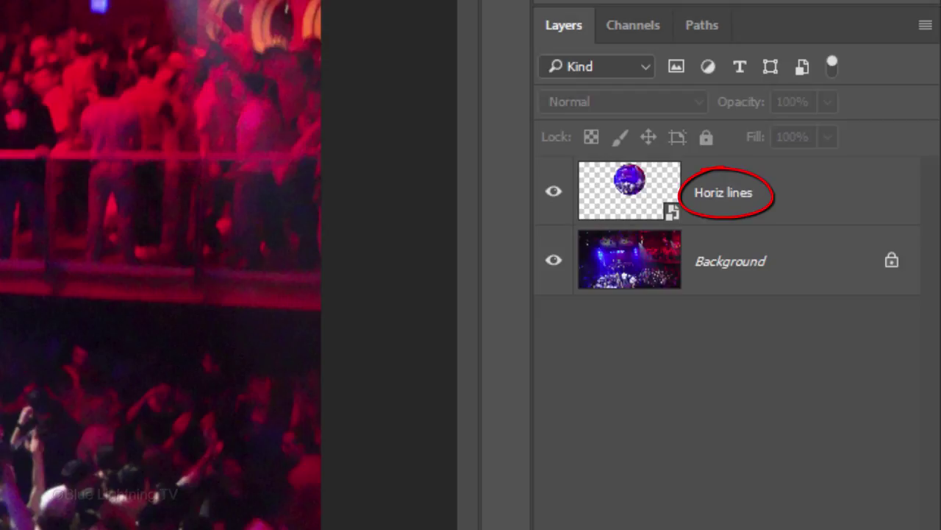
Convert the Discoteque photo's Background layer into smart object Layer 0
{"action": "left_click", "coordinate": [622, 259]}
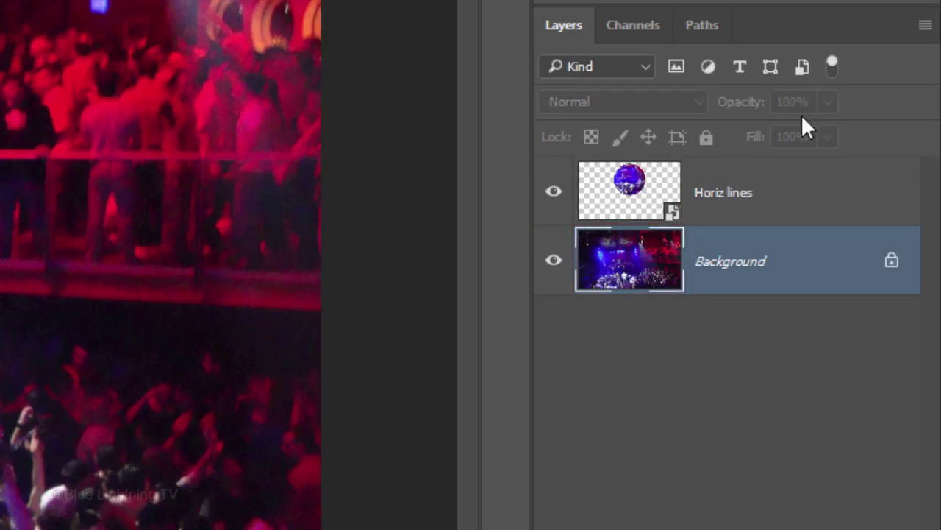
{"action": "left_click", "coordinate": [923, 25]}
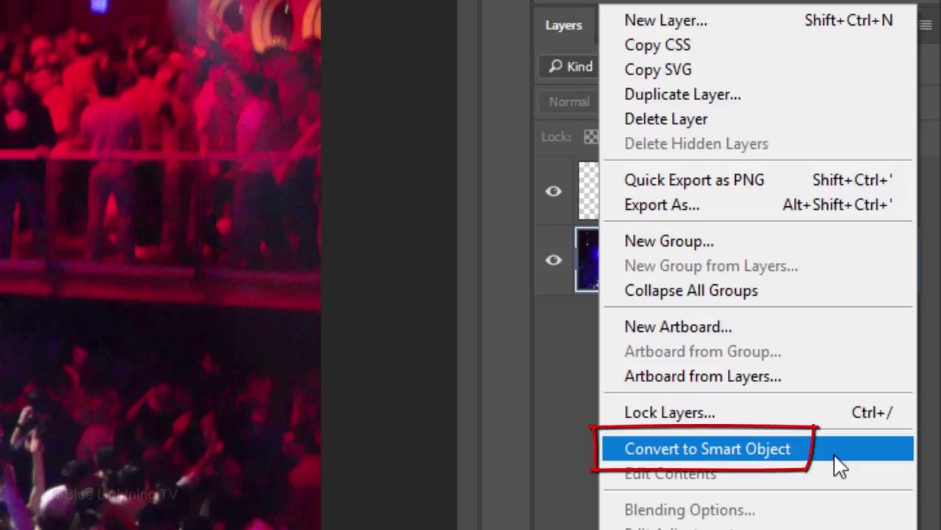
{"action": "left_click", "coordinate": [833, 454]}
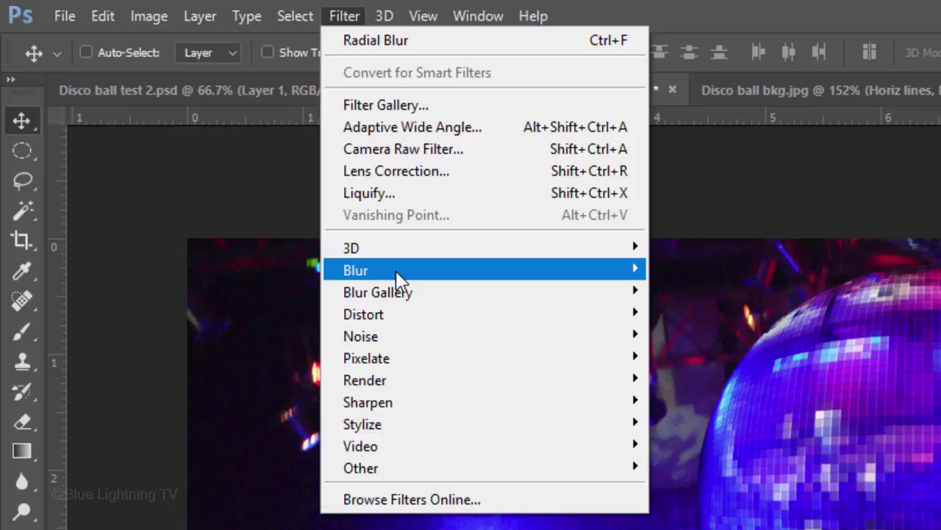
Apply a Zoom Radial Blur at Amount 7, Best quality, with its centre moved up toward the ball
{"action": "mouse_move", "coordinate": [397, 279]}
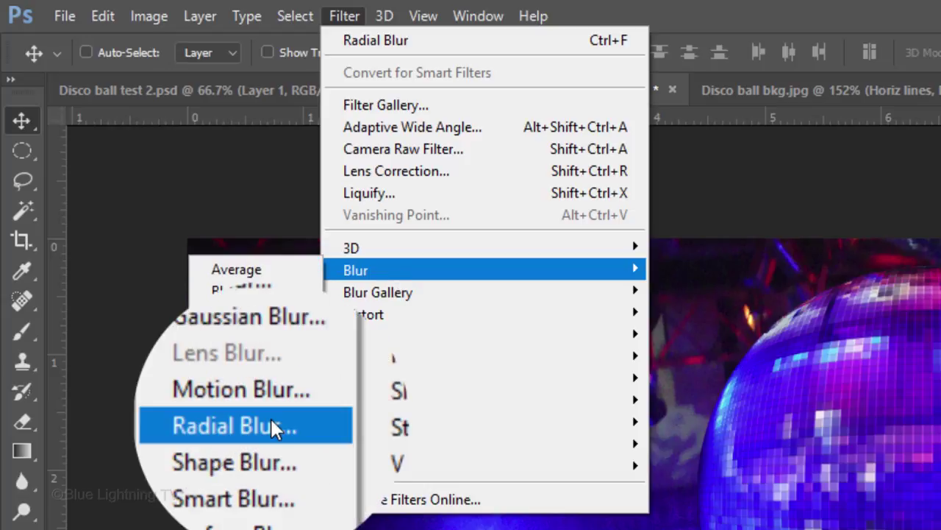
{"action": "left_click", "coordinate": [272, 427]}
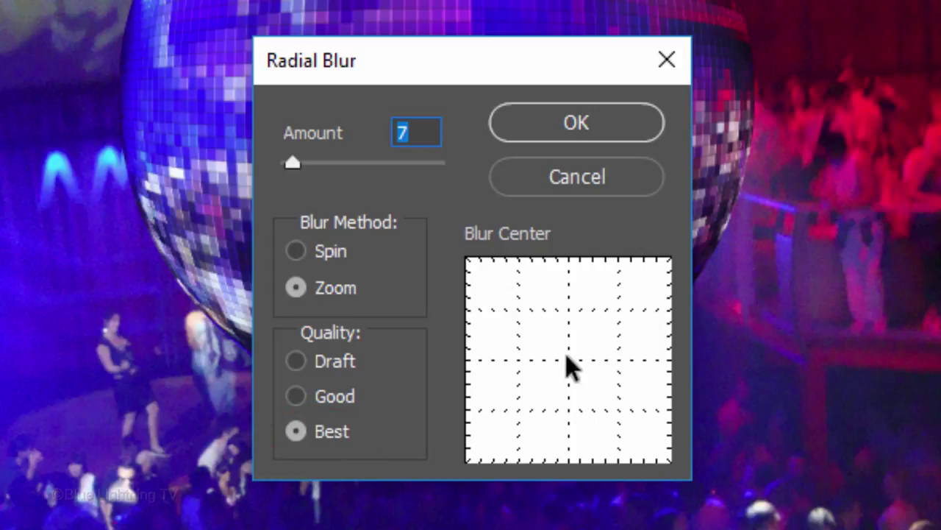
{"action": "left_click_drag", "start_coordinate": [566, 359], "coordinate": [569, 316]}
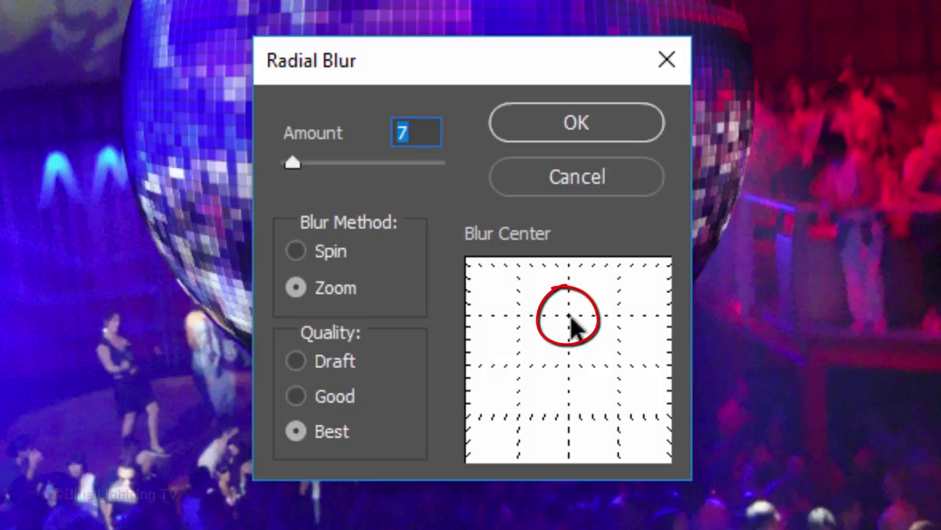
{"action": "left_click", "coordinate": [587, 131]}
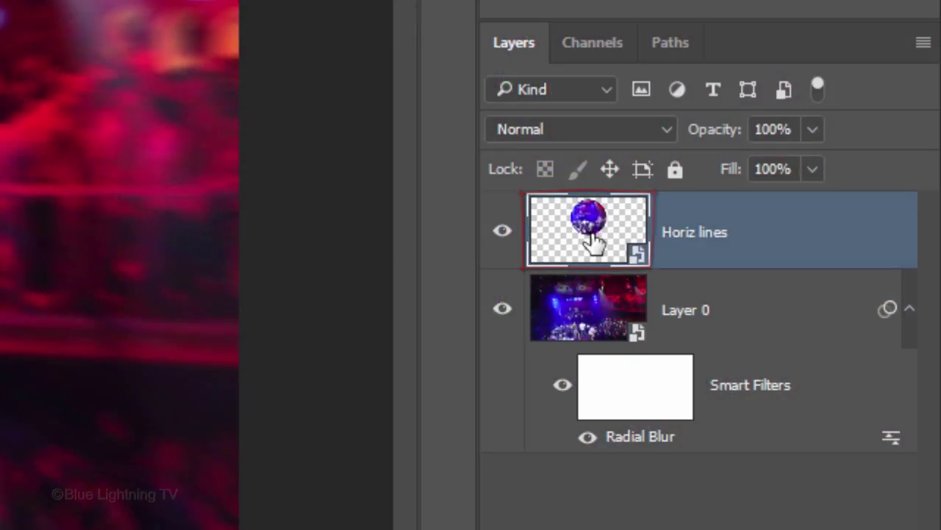
Add a white Outer Glow to Horiz lines: Linear Dodge (Add), 15% opacity, Softer, 250 px
{"action": "double_click", "coordinate": [795, 234]}
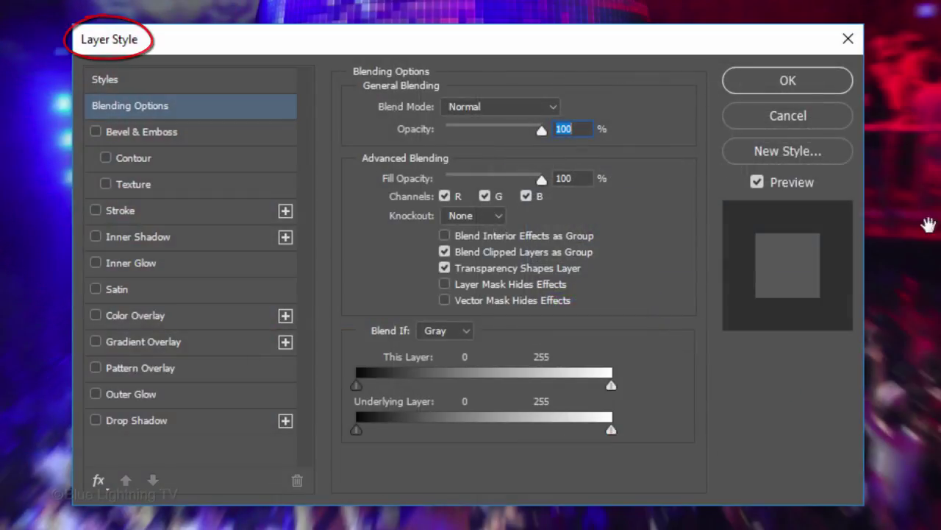
{"action": "left_click", "coordinate": [230, 393]}
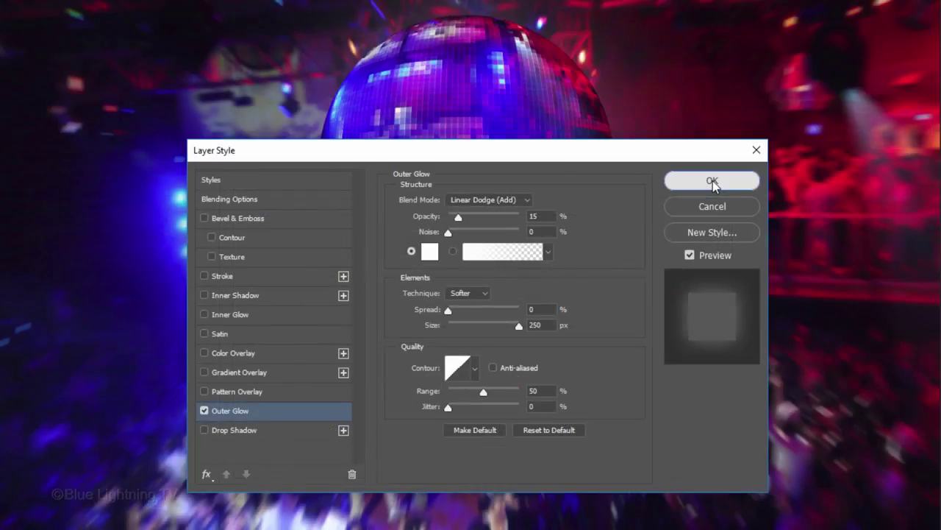
{"action": "left_click", "coordinate": [846, 44]}
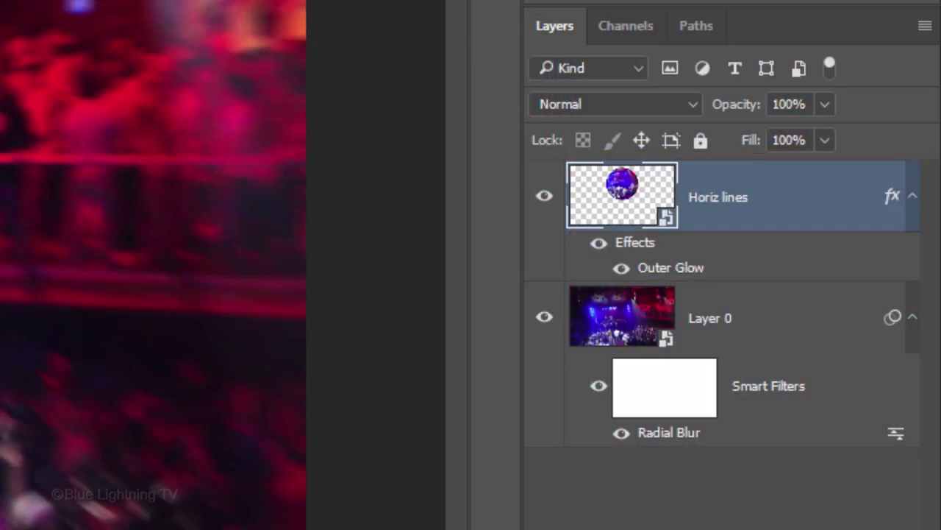
Duplicate Horiz lines and change the copy's Outer Glow to Color Dodge at 75% opacity
{"action": "key", "text": "ctrl+j"}
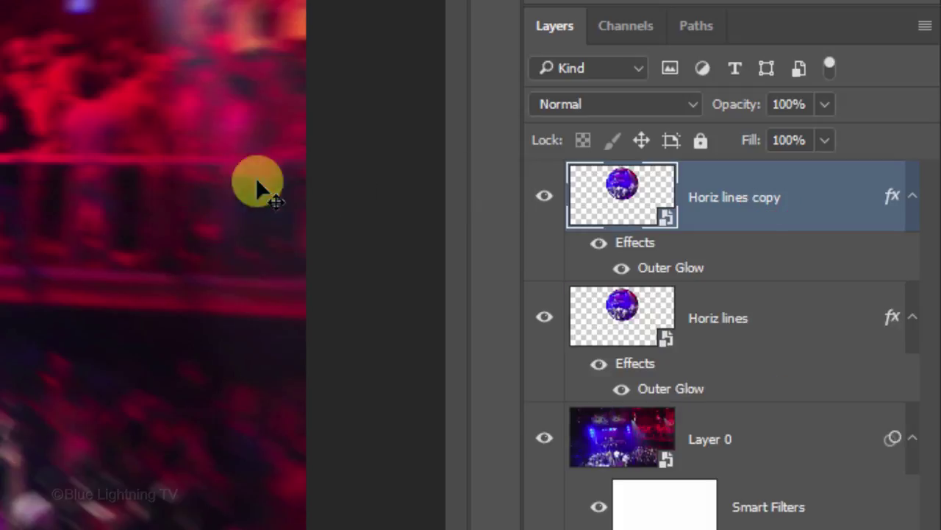
{"action": "double_click", "coordinate": [665, 272]}
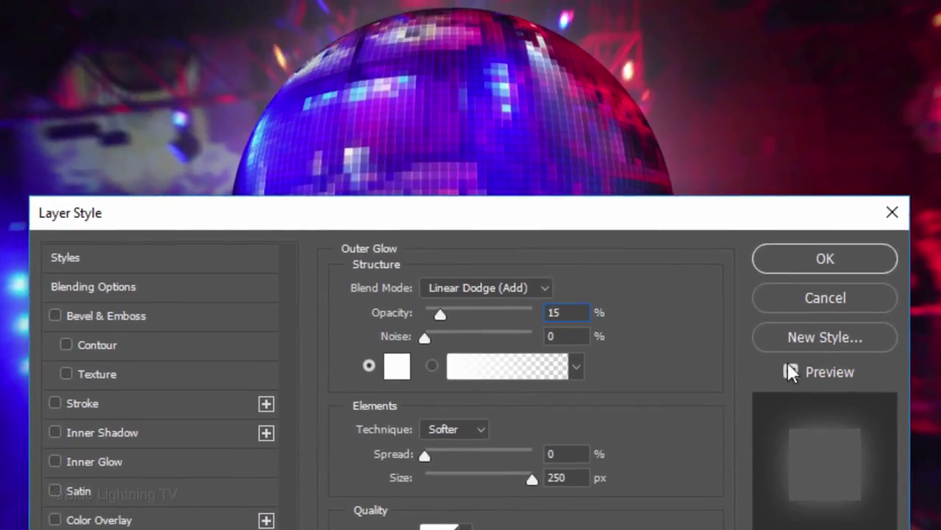
{"action": "left_click", "coordinate": [476, 288]}
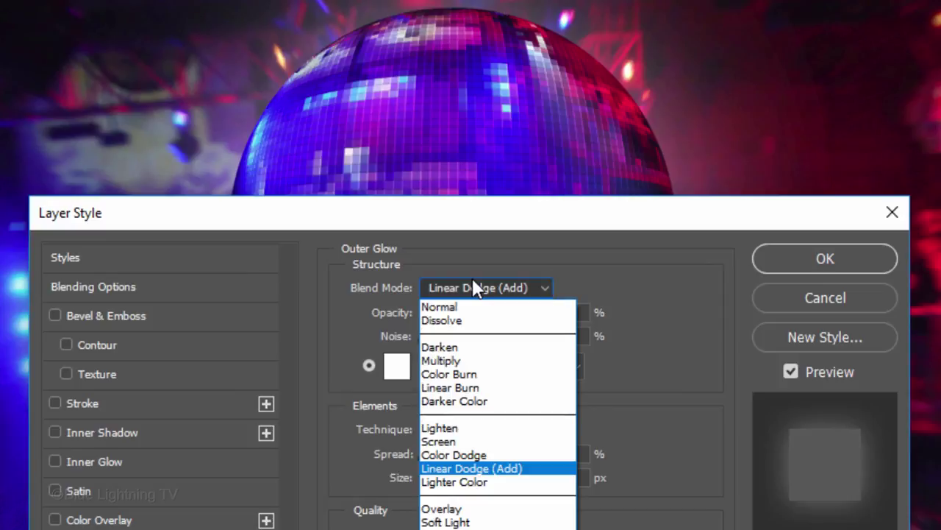
{"action": "left_click", "coordinate": [456, 455]}
{"action": "left_click", "coordinate": [572, 317]}
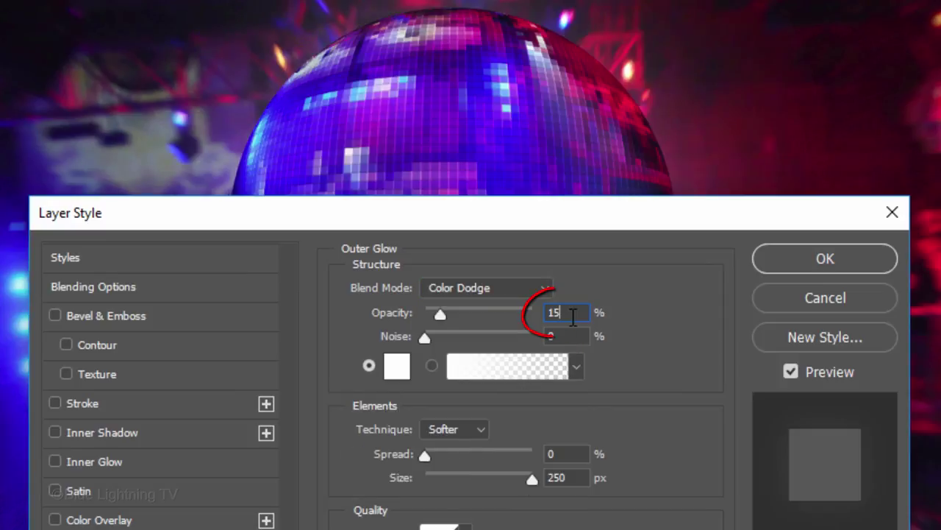
{"action": "type", "text": "75"}
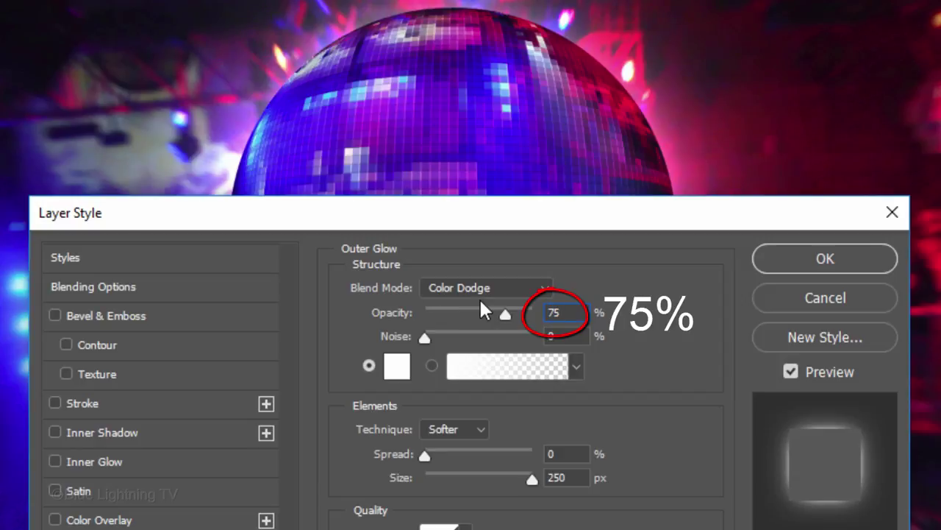
Add an Inner Glow to the copy: Color Dodge, 40% opacity, Edge source, 30 px size
{"action": "left_click", "coordinate": [140, 464]}
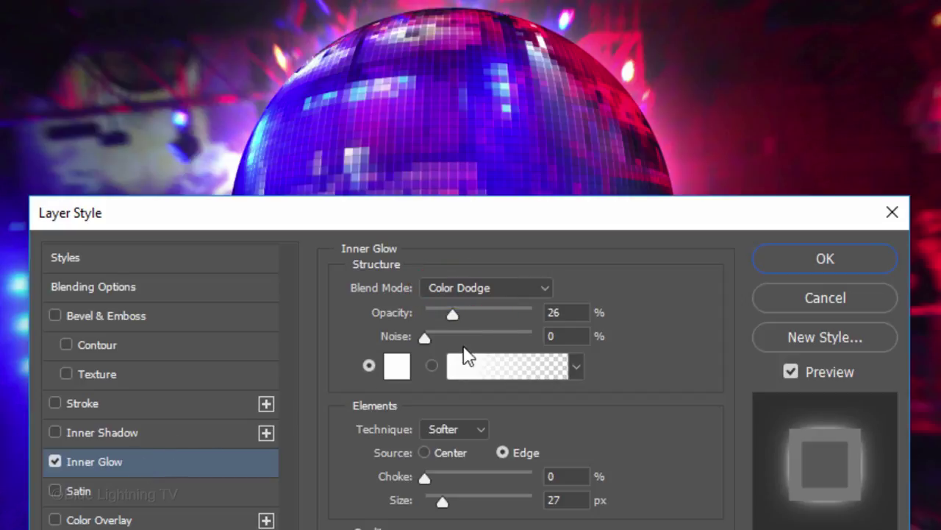
{"action": "left_click", "coordinate": [571, 312]}
{"action": "key", "text": "BackSpace"}
{"action": "key", "text": "BackSpace"}
{"action": "type", "text": "40"}
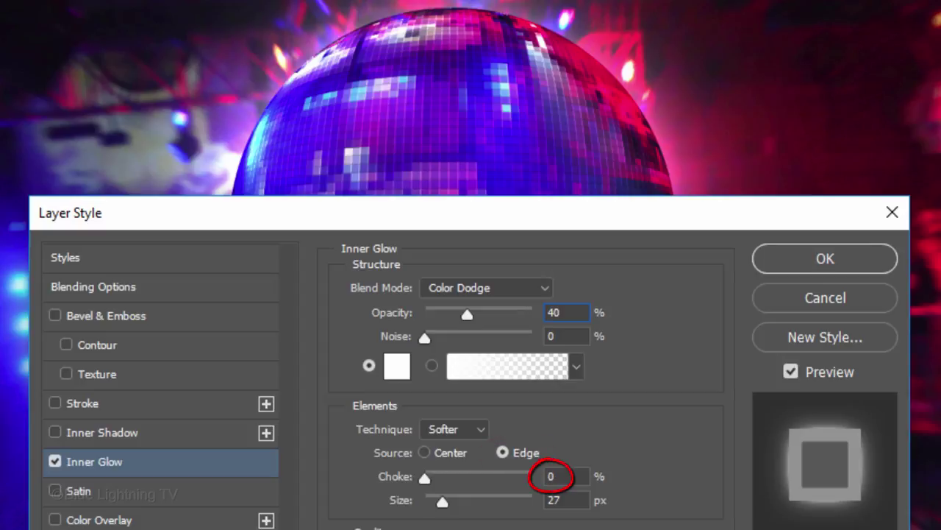
{"action": "double_click", "coordinate": [559, 500]}
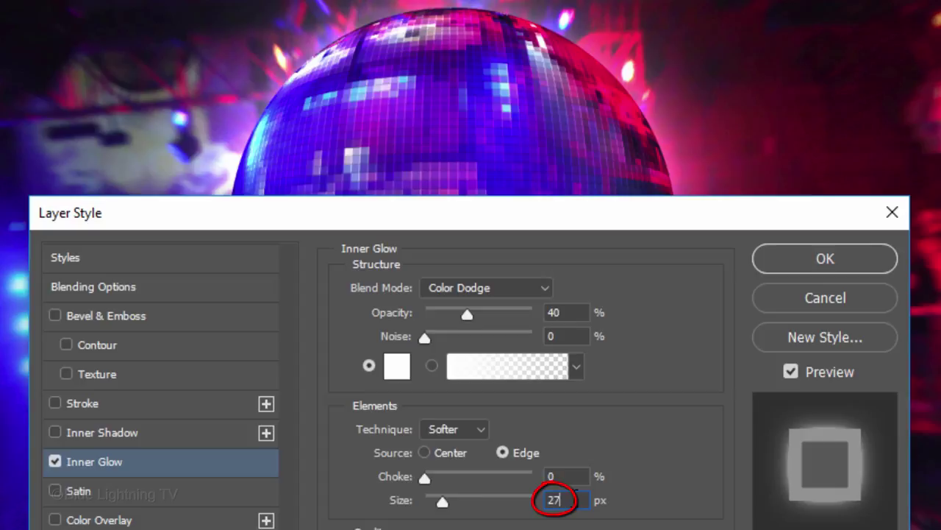
{"action": "type", "text": "30"}
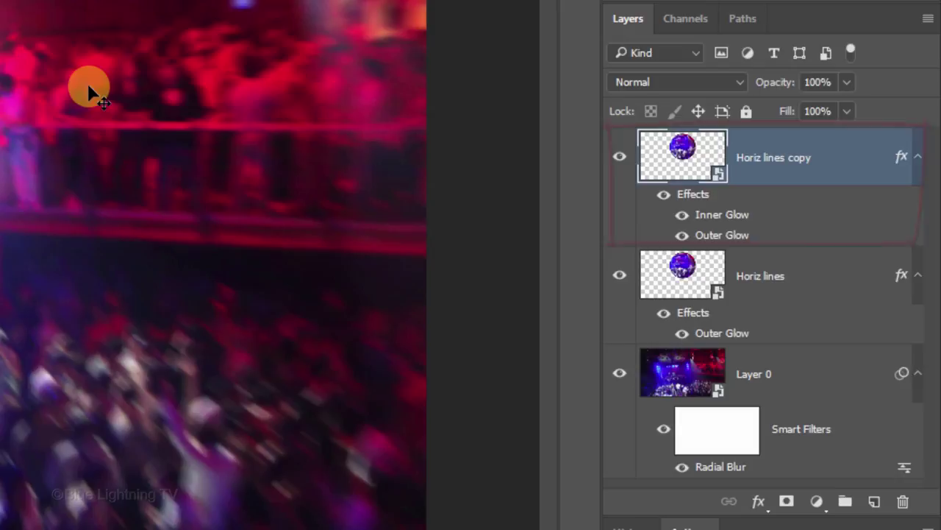
Create an empty layer beneath Horiz lines copy and name it 'Radial lights'
{"action": "left_click", "coordinate": [873, 503], "text": "ctrl"}
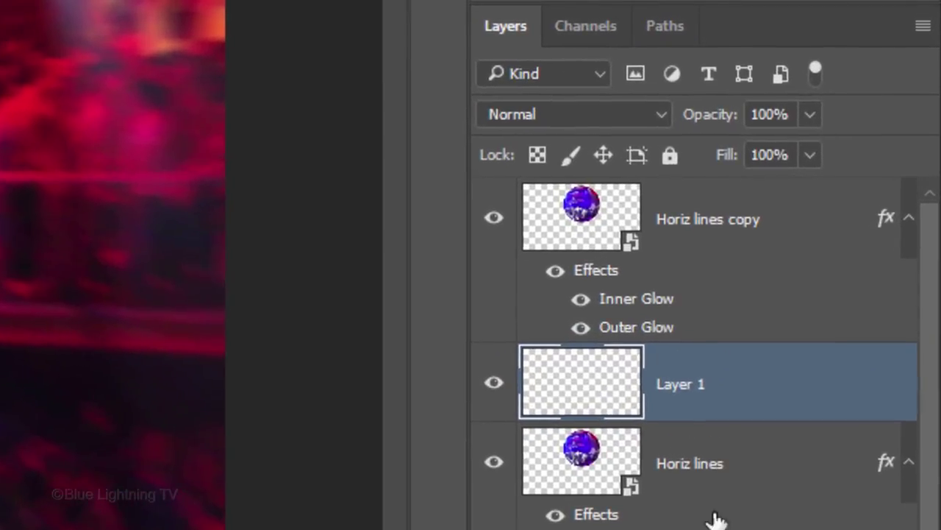
{"action": "double_click", "coordinate": [675, 383]}
{"action": "type", "text": "Radial ligh"}
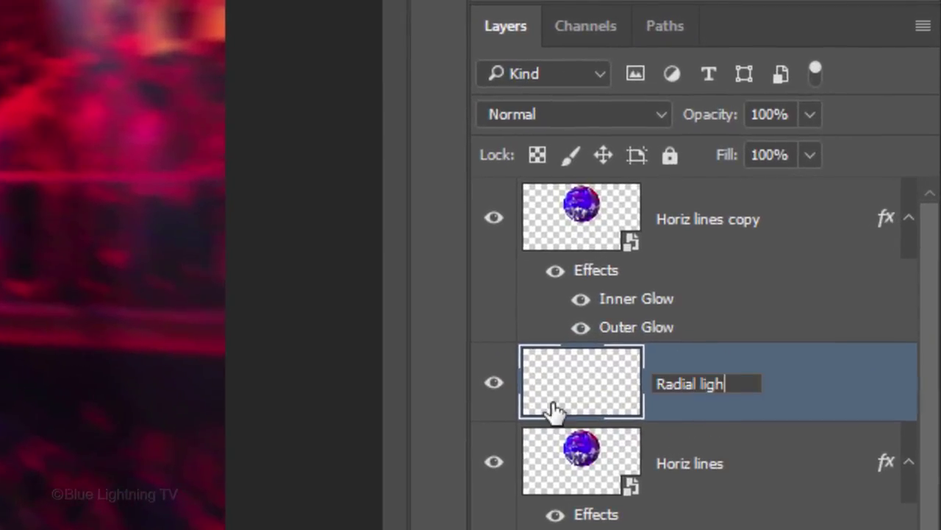
{"action": "type", "text": "ts"}
{"action": "key", "text": "Return"}
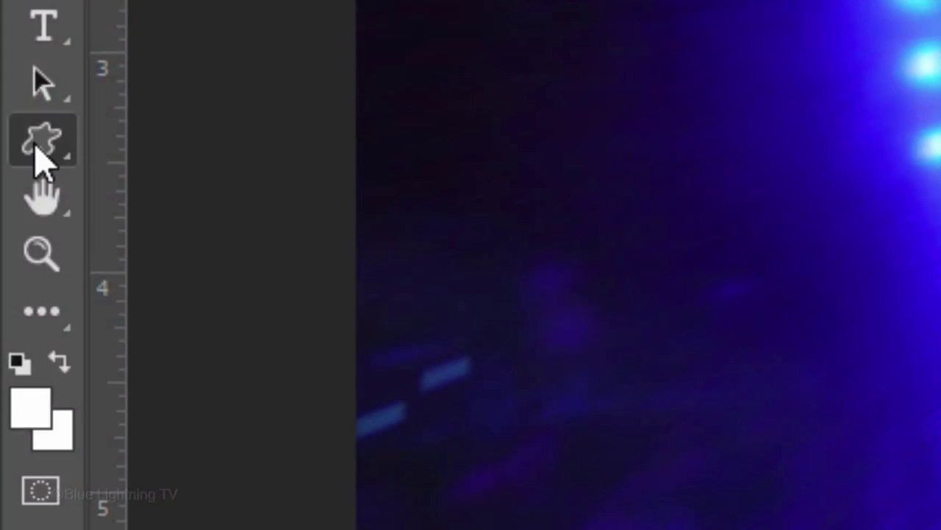
Switch to the Custom Shape Tool and set its tool mode to Pixels
{"action": "left_click", "coordinate": [37, 138]}
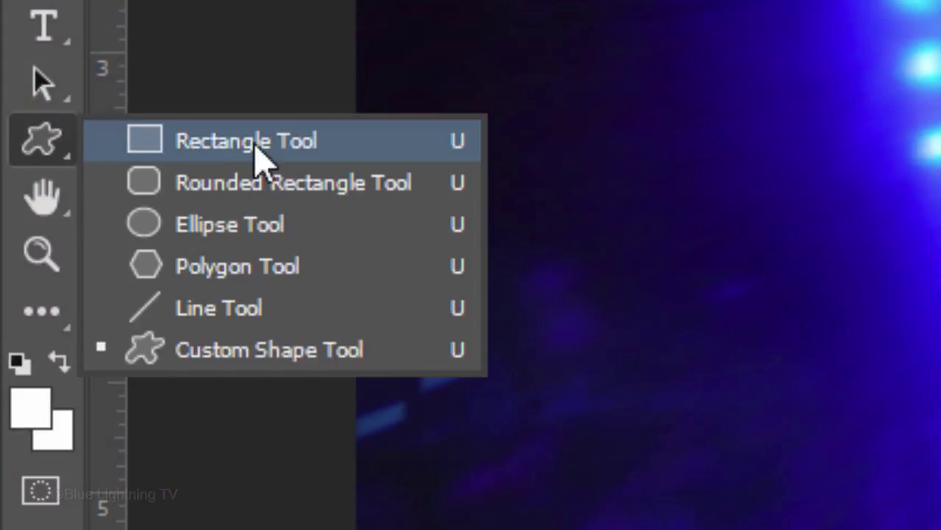
{"action": "left_click", "coordinate": [294, 361]}
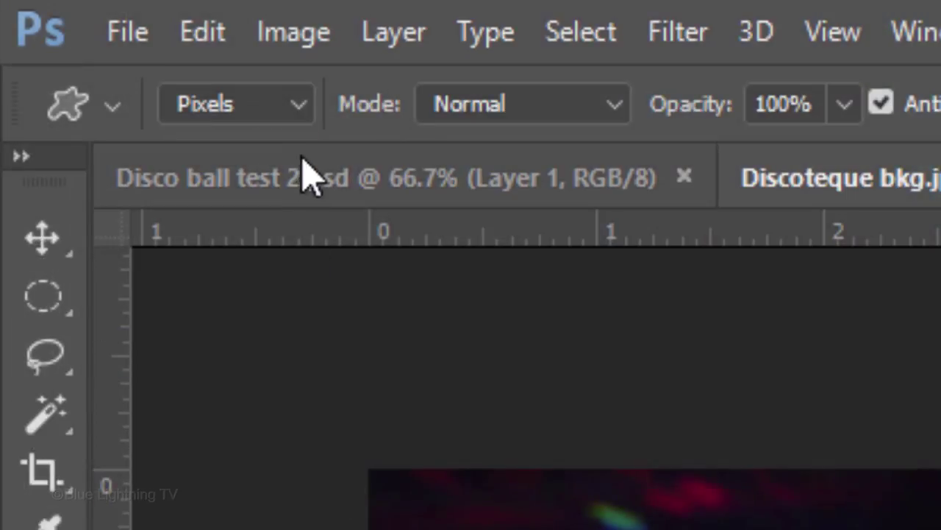
{"action": "left_click", "coordinate": [298, 109]}
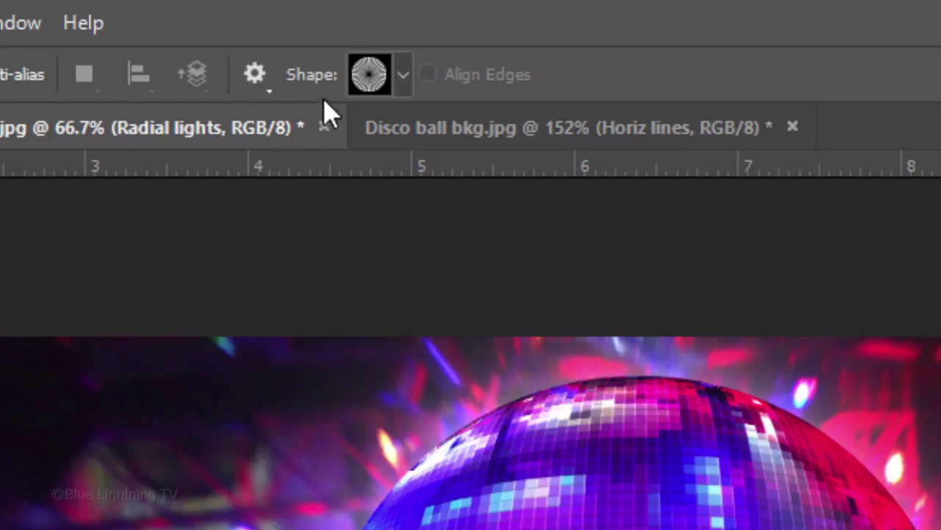
Replace the Shape picker's current shapes with the Symbols set from its gear menu
{"action": "left_click", "coordinate": [402, 74]}
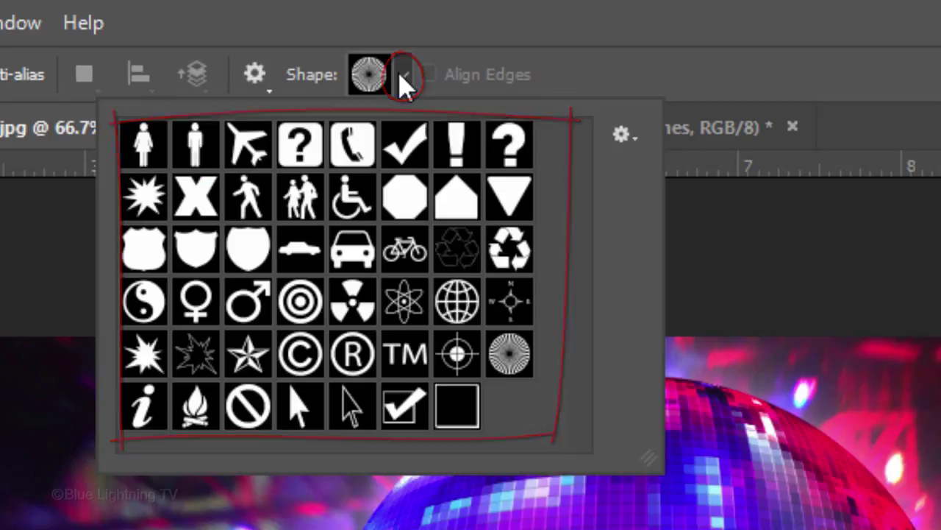
{"action": "left_click", "coordinate": [627, 143]}
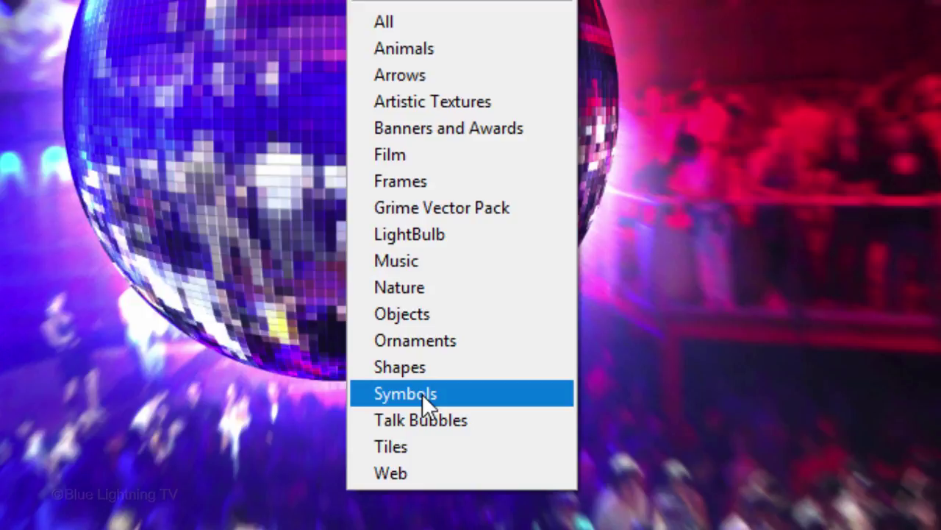
{"action": "left_click", "coordinate": [423, 393]}
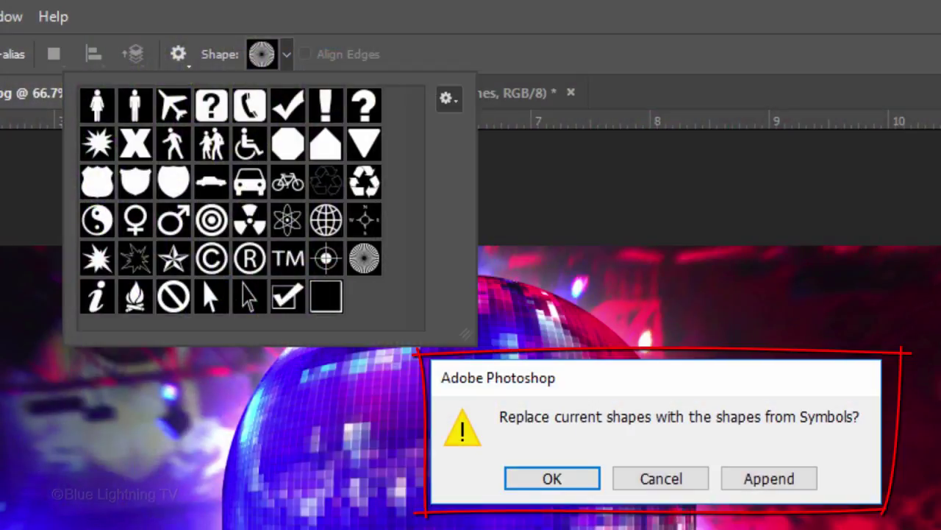
{"action": "left_click", "coordinate": [552, 479]}
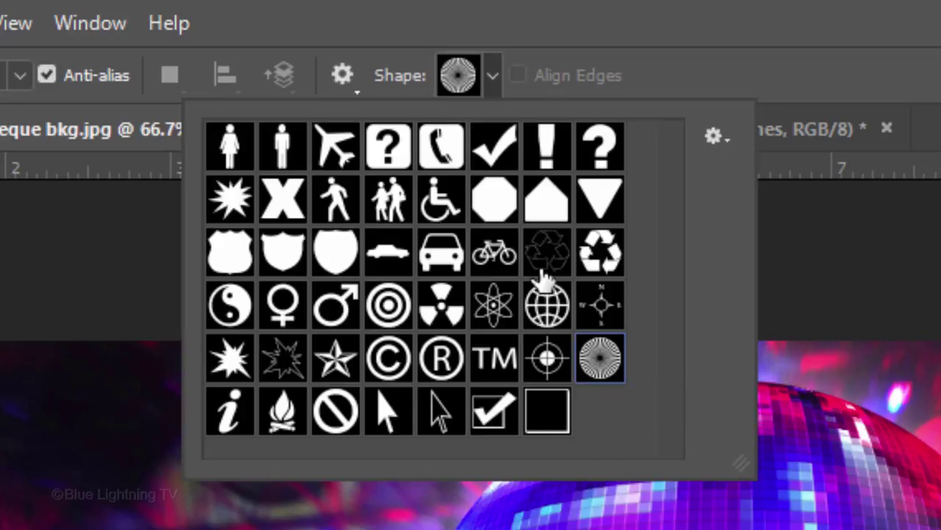
Set custom shape geometry options to Defined Proportions and From Center
{"action": "left_click", "coordinate": [342, 78]}
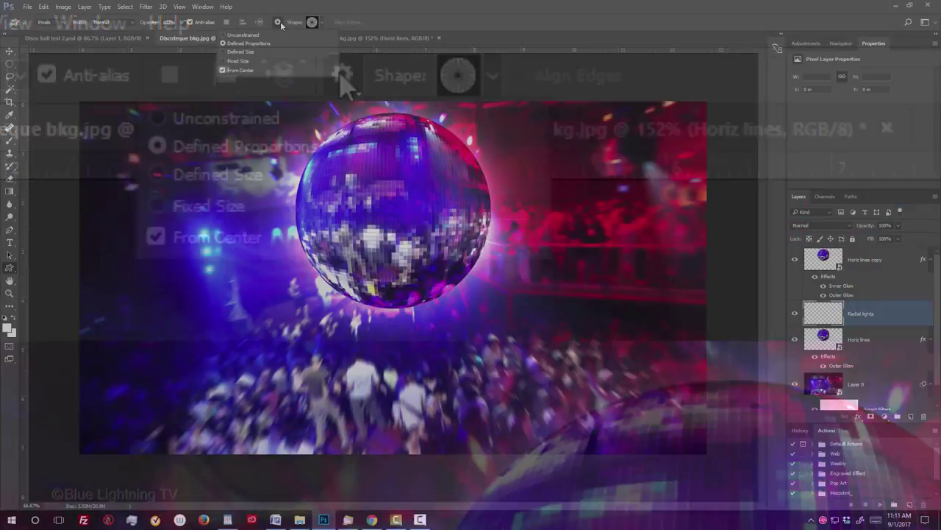
{"action": "left_click", "coordinate": [342, 75]}
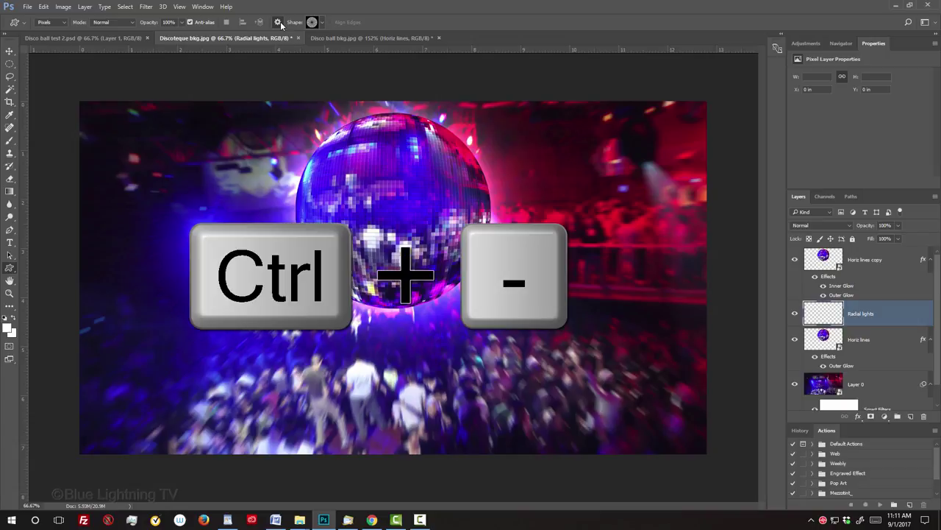
Zoom out to 25% to draw the white radial rays shape, then fit the image on screen
{"action": "key", "text": "ctrl+minus"}
{"action": "key", "text": "ctrl+minus"}
{"action": "key", "text": "ctrl+minus"}
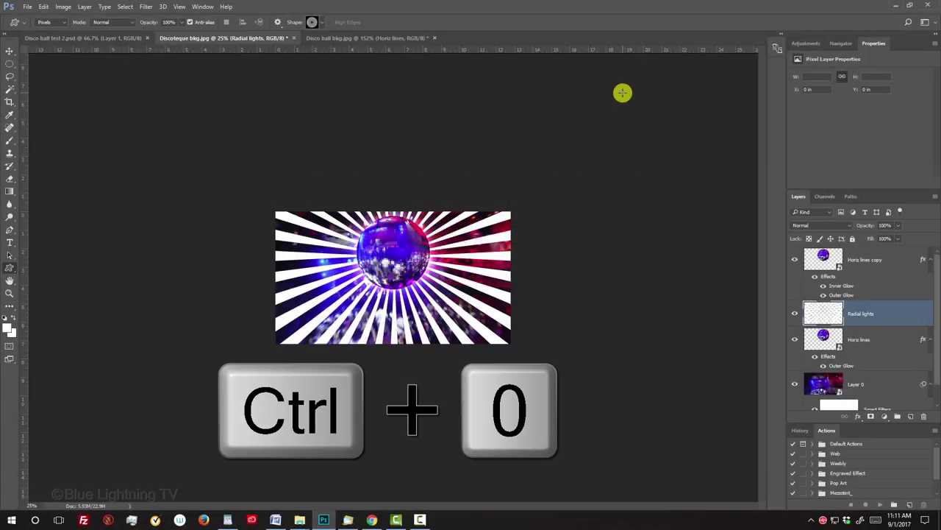
{"action": "key", "text": "ctrl+0"}
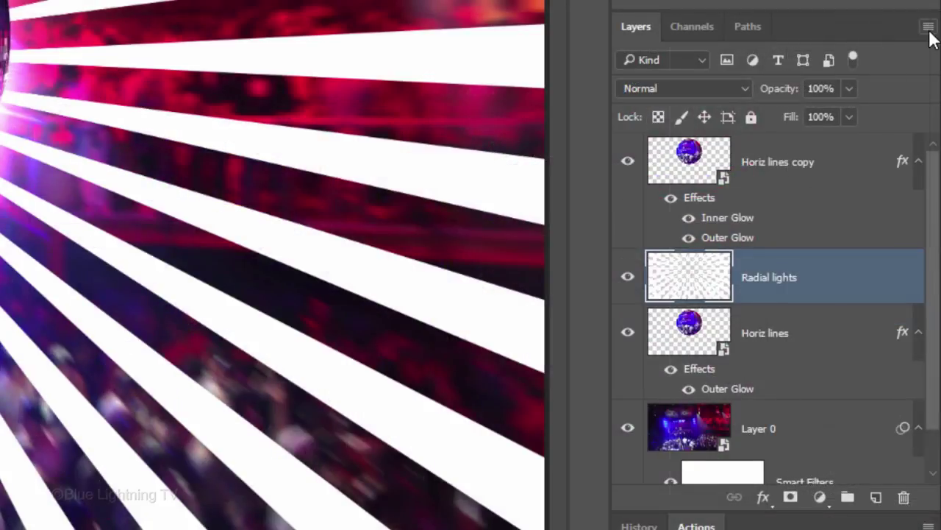
Convert the Radial lights layer to a smart object and set its blend mode to Overlay
{"action": "left_click", "coordinate": [935, 196]}
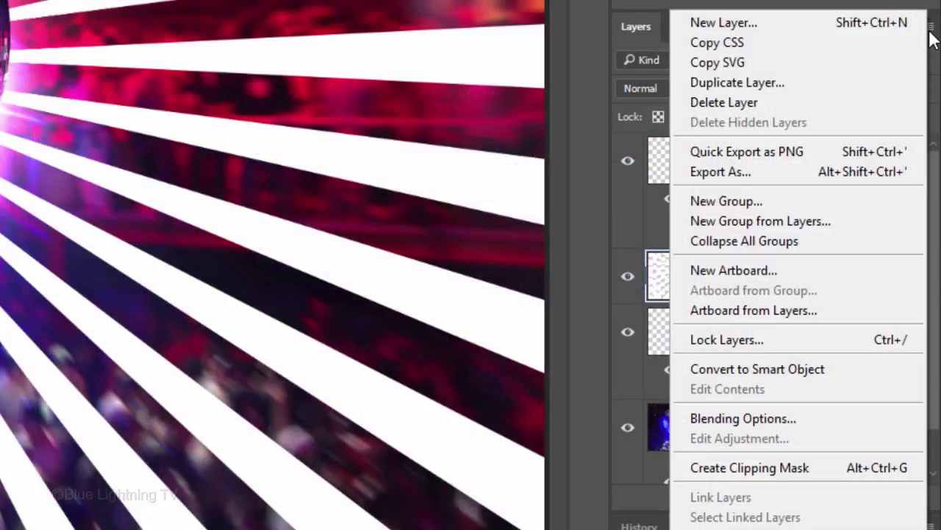
{"action": "left_click", "coordinate": [832, 371]}
{"action": "left_click", "coordinate": [687, 89]}
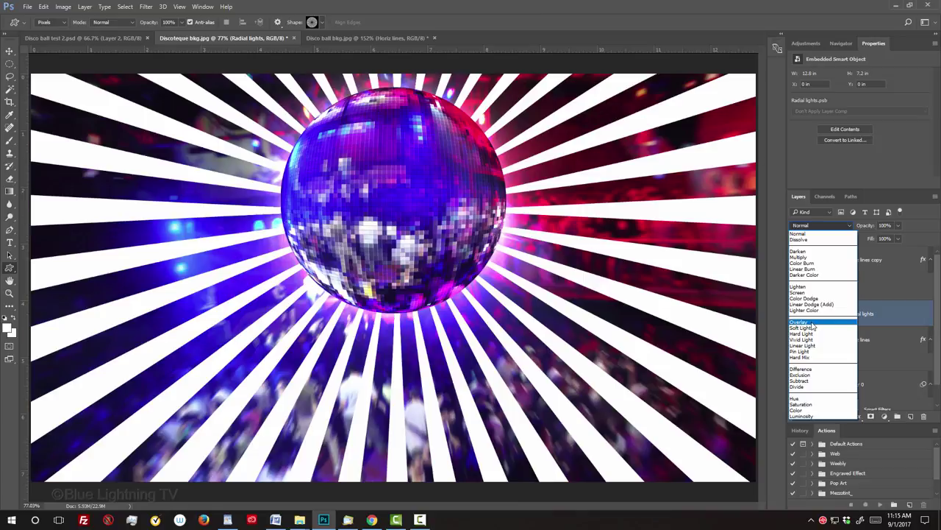
{"action": "left_click", "coordinate": [666, 296]}
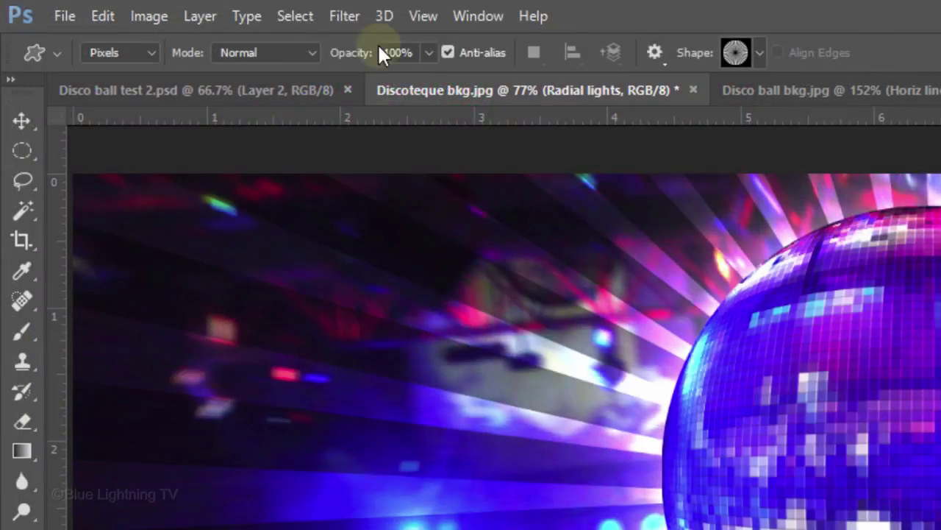
Apply a Radial Blur to the rays with Amount 15, Spin method and Best quality
{"action": "left_click", "coordinate": [147, 8]}
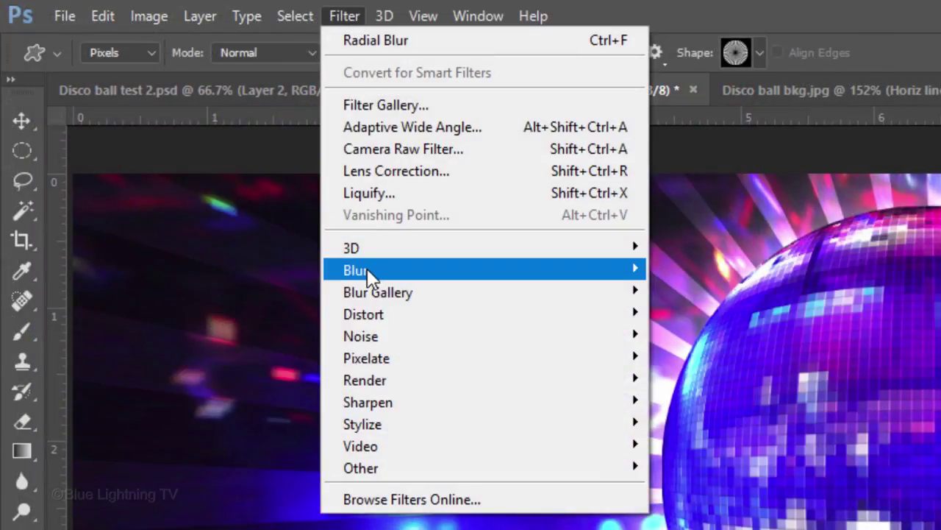
{"action": "mouse_move", "coordinate": [367, 270]}
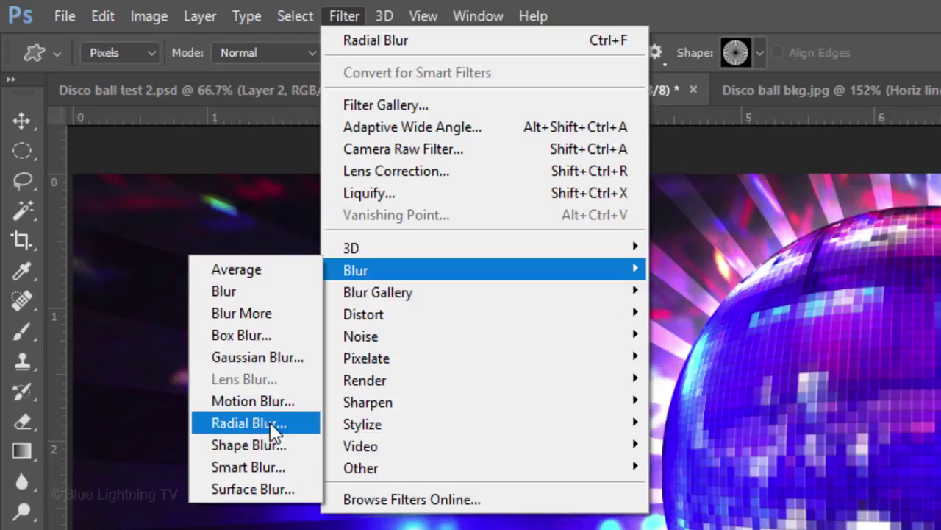
{"action": "left_click", "coordinate": [250, 422]}
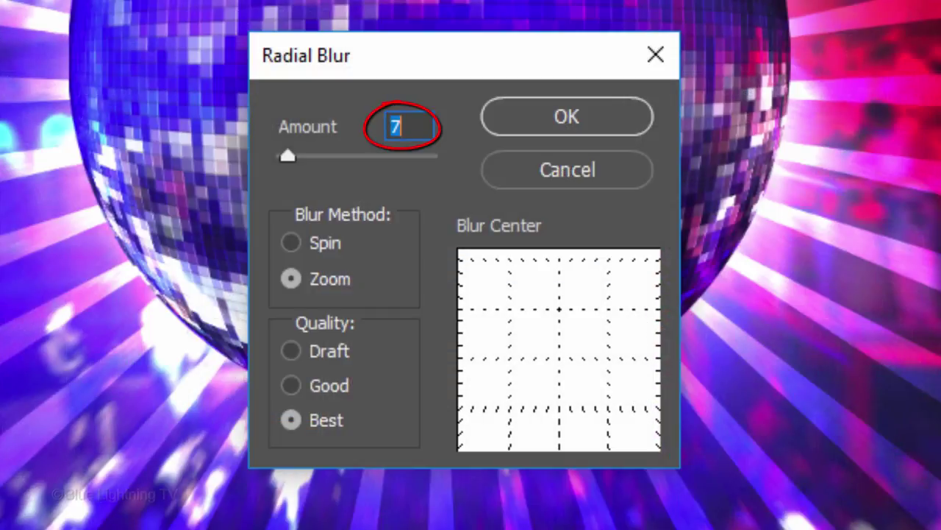
{"action": "type", "text": "15"}
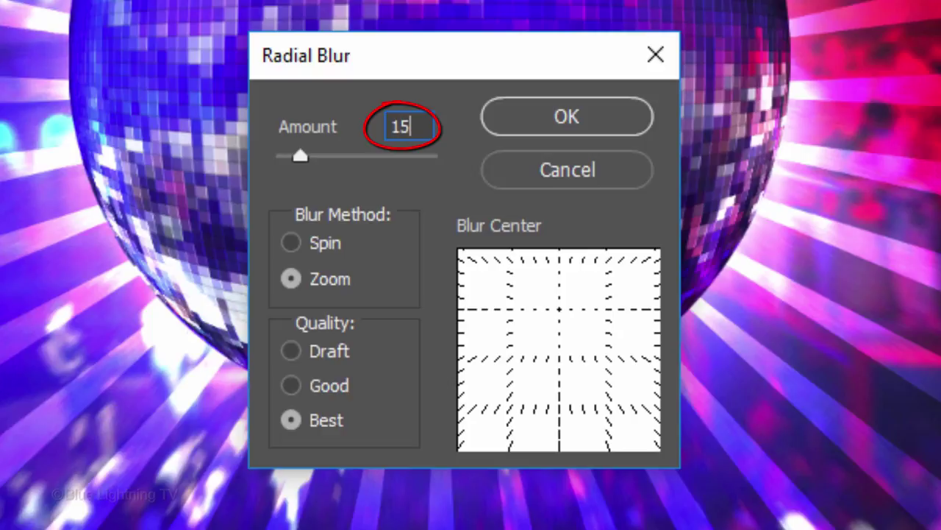
{"action": "left_click", "coordinate": [292, 243]}
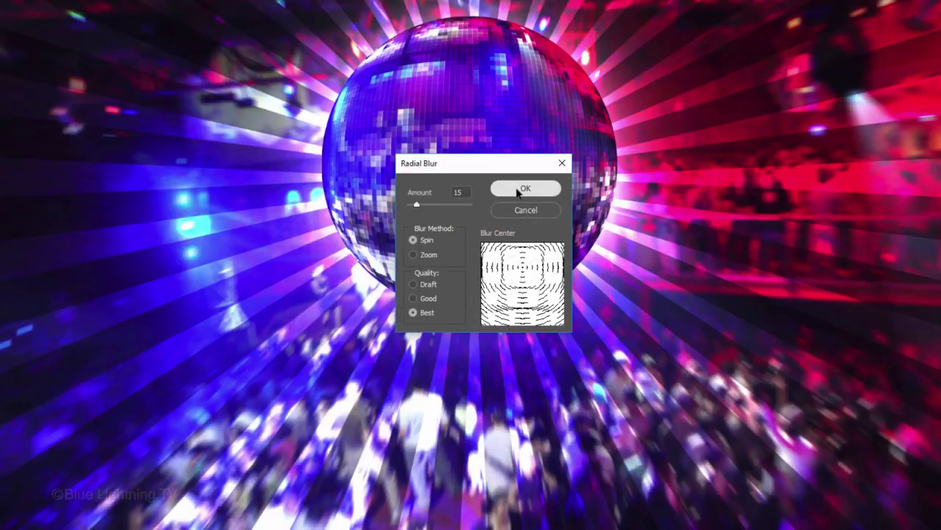
{"action": "left_click", "coordinate": [517, 189]}
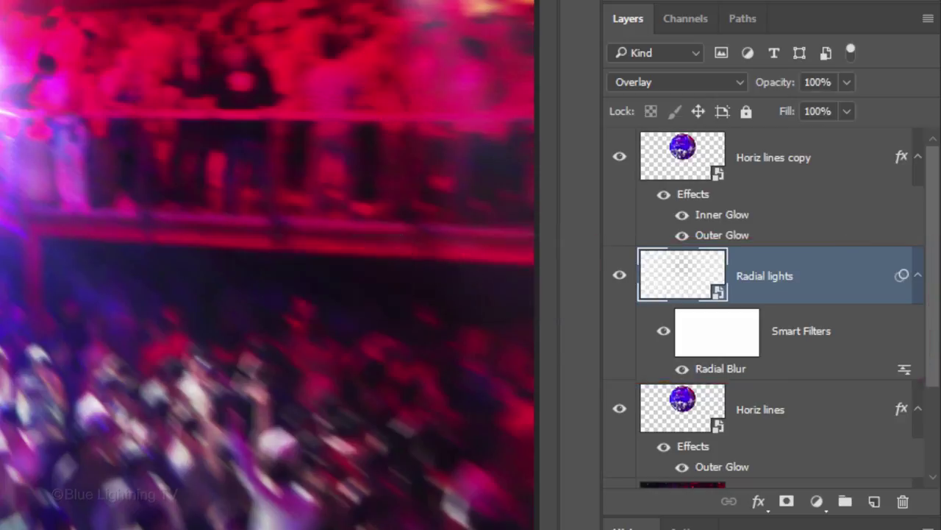
Duplicate Radial lights, move the copy to the top, and change its Radial Blur amount to 5
{"action": "key", "text": "ctrl+j"}
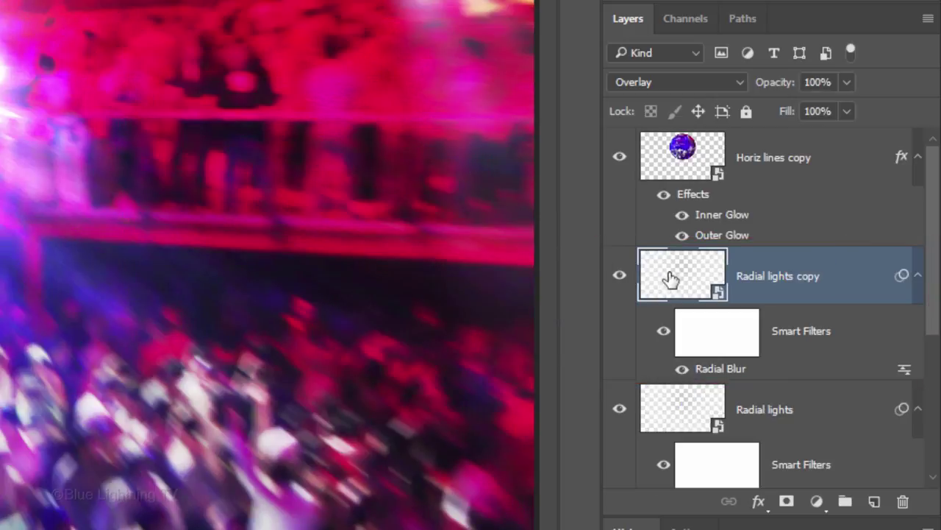
{"action": "mouse_move", "coordinate": [680, 278]}
{"action": "left_mouse_down"}
{"action": "mouse_move", "coordinate": [684, 144]}
{"action": "mouse_move", "coordinate": [694, 140]}
{"action": "left_mouse_up"}
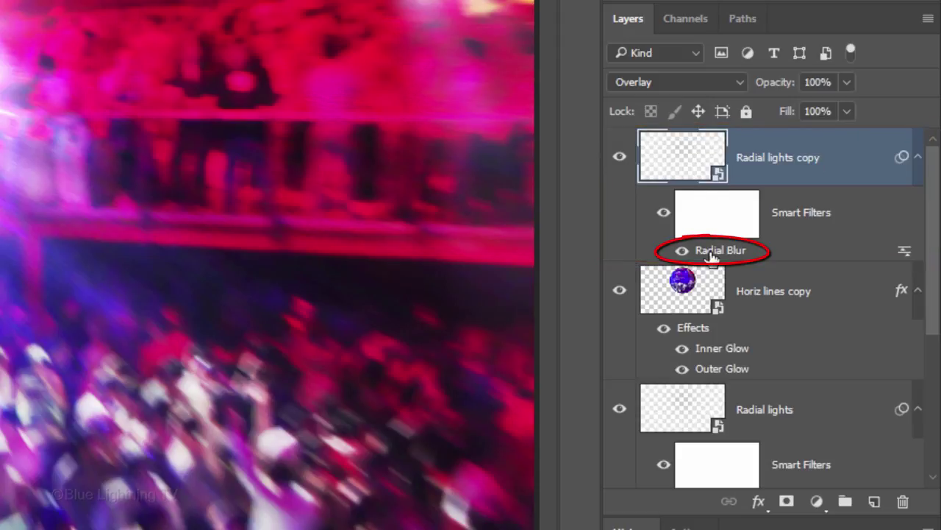
{"action": "double_click", "coordinate": [711, 250]}
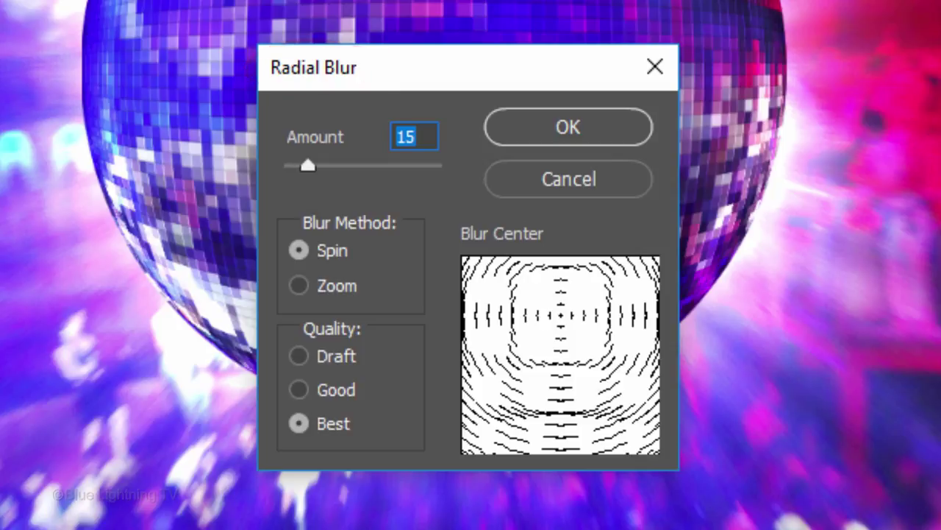
{"action": "type", "text": "5"}
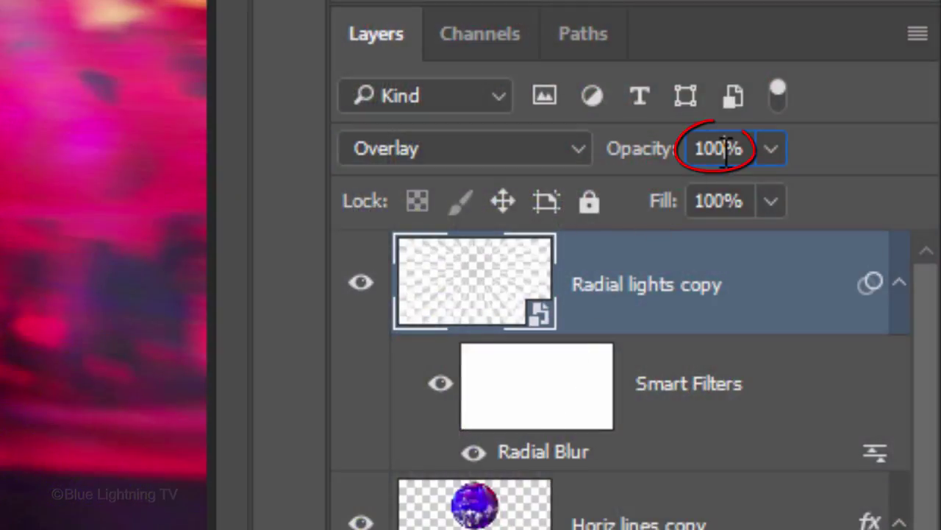
Set the Radial lights copy to 75% opacity and duplicate it again
{"action": "left_click_drag", "start_coordinate": [735, 148], "coordinate": [682, 147]}
{"action": "type", "text": "75"}
{"action": "key", "text": "Return"}
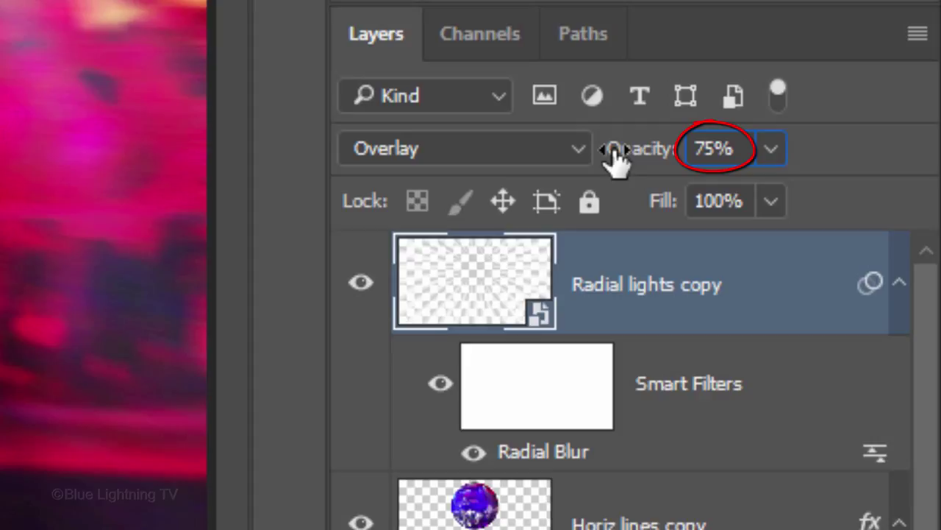
{"action": "key", "text": "ctrl+j"}
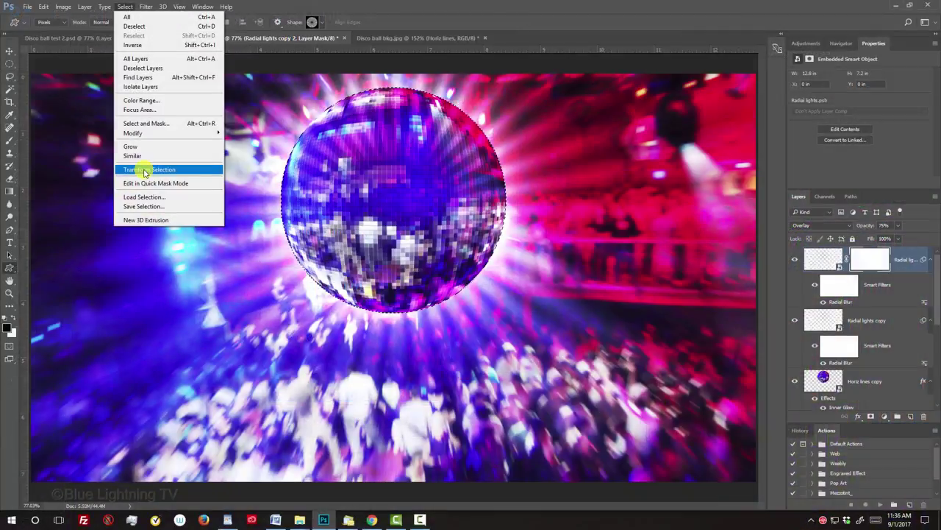
Scale the disco-ball selection up to about 160% around its centre with Transform Selection
{"action": "left_click", "coordinate": [331, 392]}
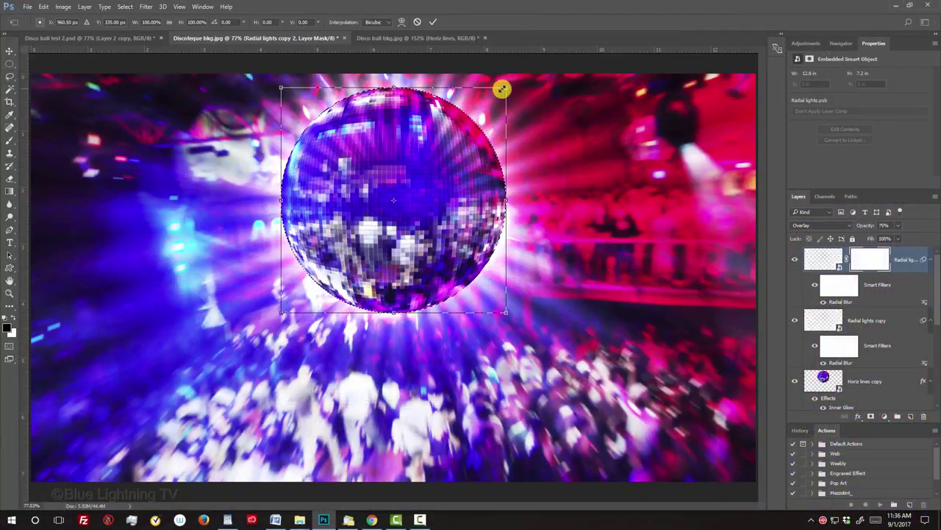
{"action": "left_click_drag", "start_coordinate": [508, 87], "coordinate": [508, 87]}
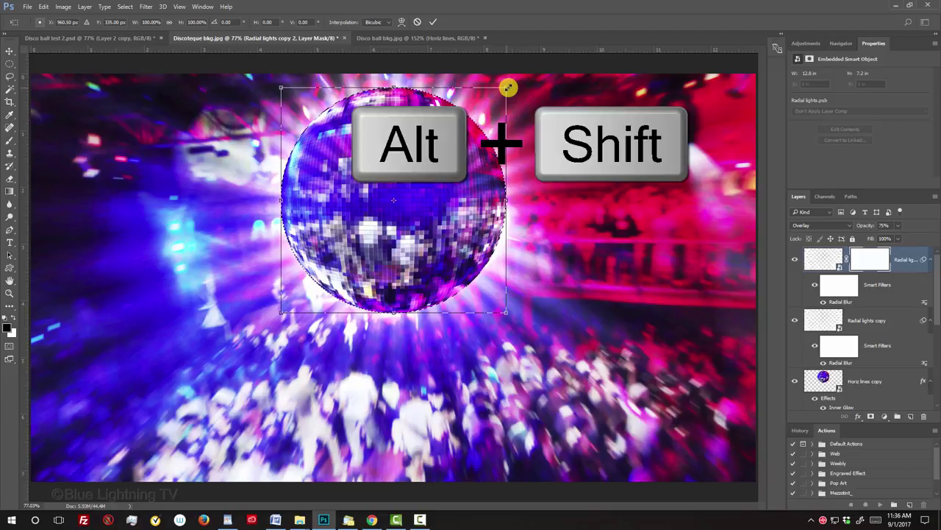
{"action": "left_click_drag", "start_coordinate": [508, 88], "coordinate": [590, 43]}
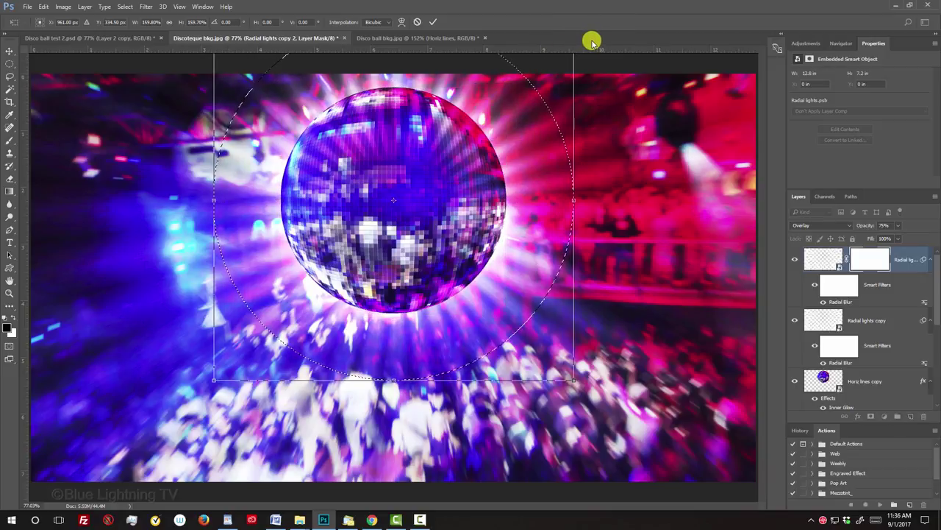
{"action": "key", "text": "Return"}
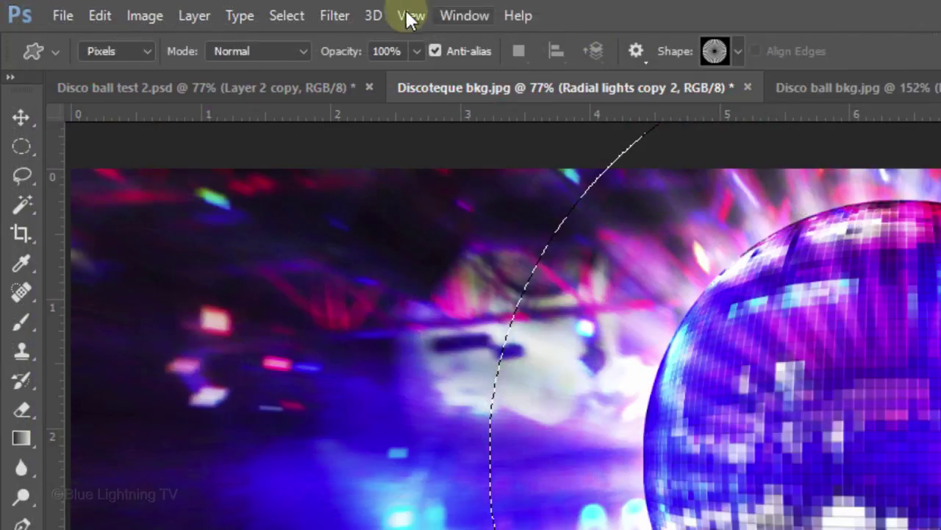
Feather the selection by 200 pixels and fill it on the Radial lights copy 2 mask
{"action": "left_click", "coordinate": [126, 7]}
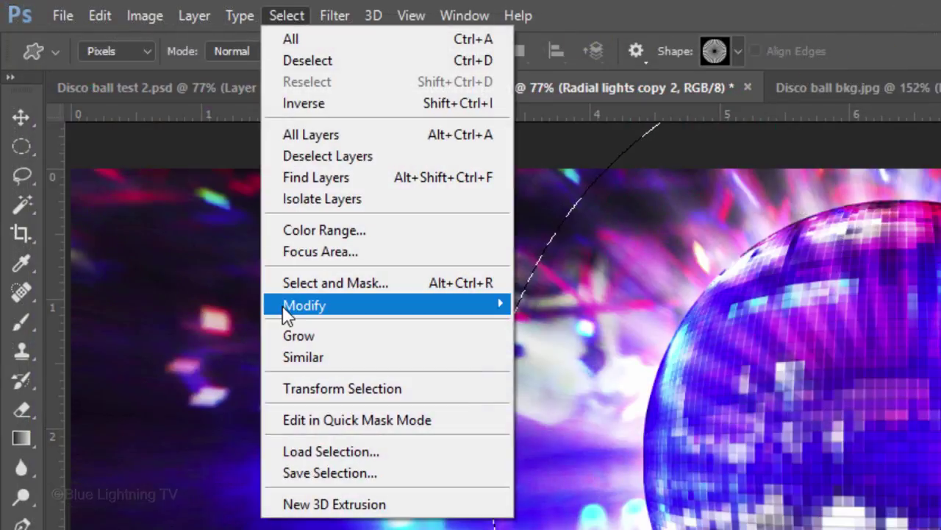
{"action": "mouse_move", "coordinate": [283, 305]}
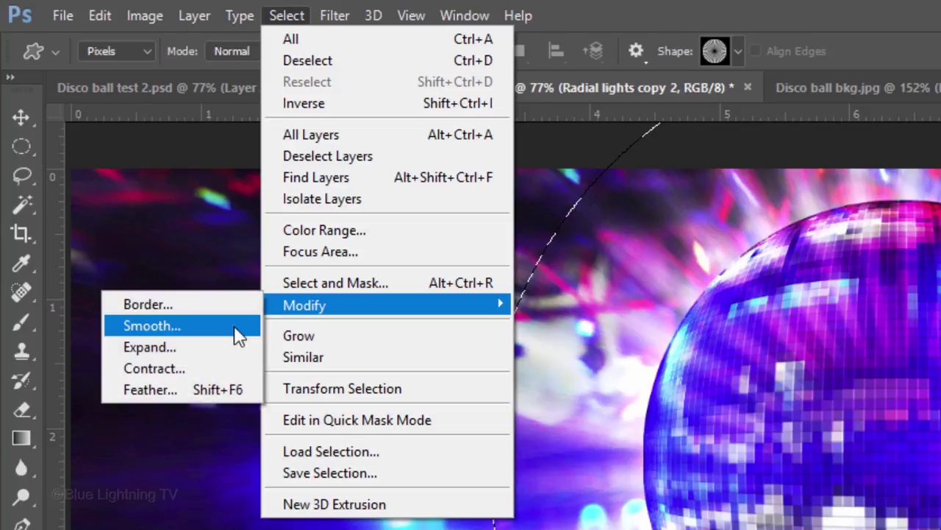
{"action": "left_click", "coordinate": [174, 388]}
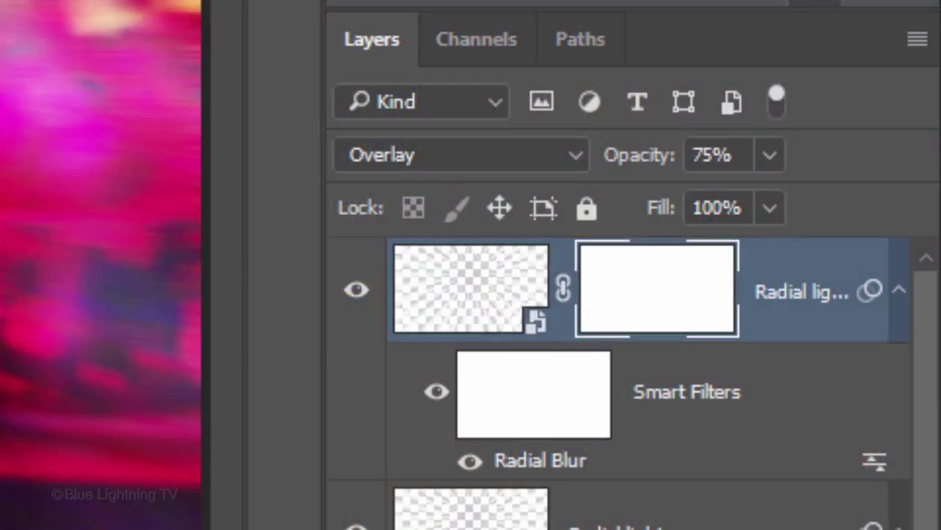
{"action": "key", "text": "alt+Delete"}
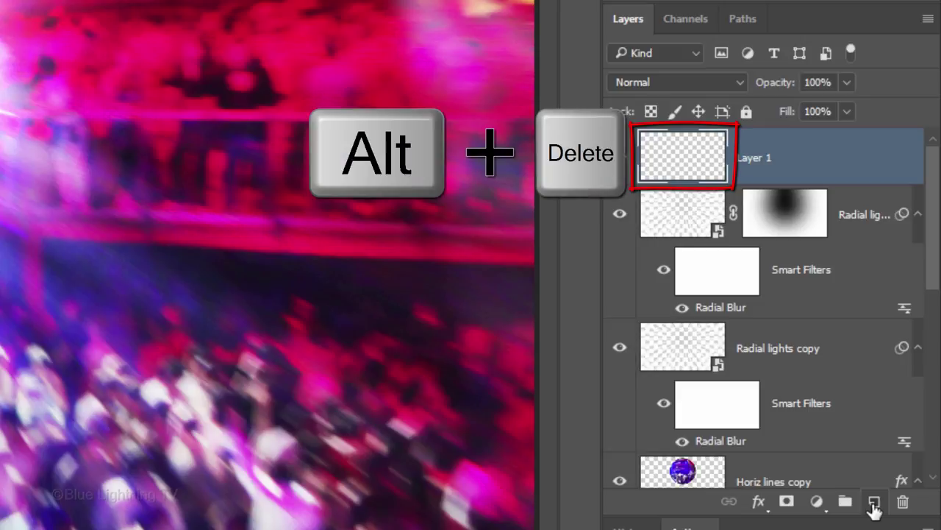
Fill Layer 1 with black, set it to Screen, and rename it 'Lens flare'
{"action": "key", "text": "alt+Delete"}
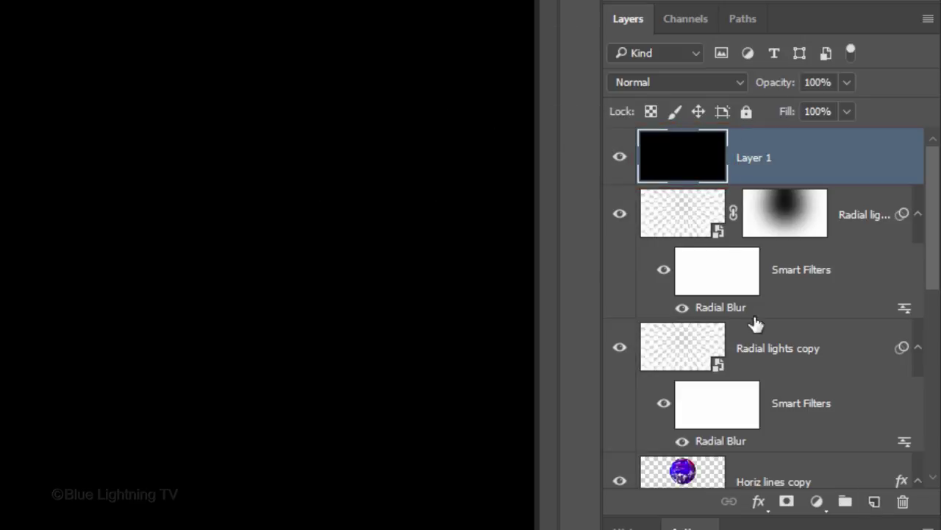
{"action": "left_click", "coordinate": [666, 82]}
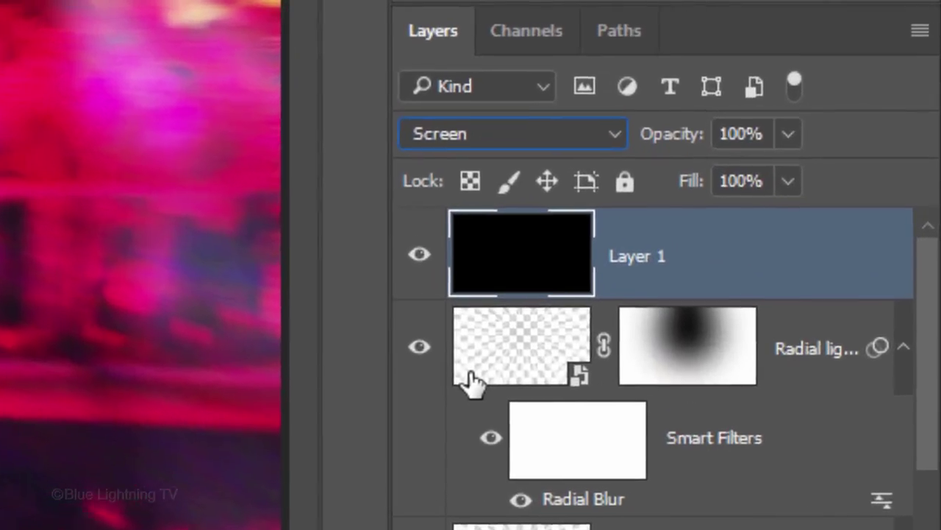
{"action": "double_click", "coordinate": [654, 189]}
{"action": "type", "text": "Lens flar"}
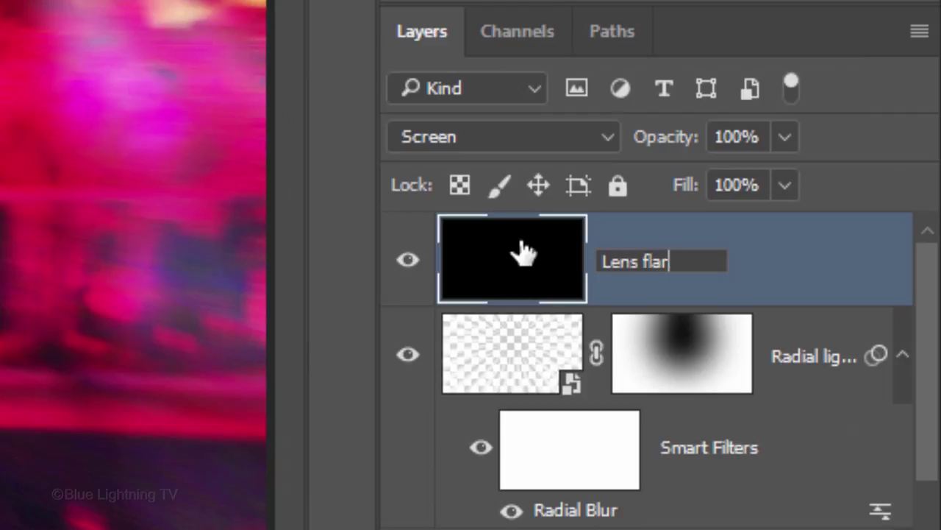
{"action": "type", "text": "e"}
{"action": "key", "text": "Return"}
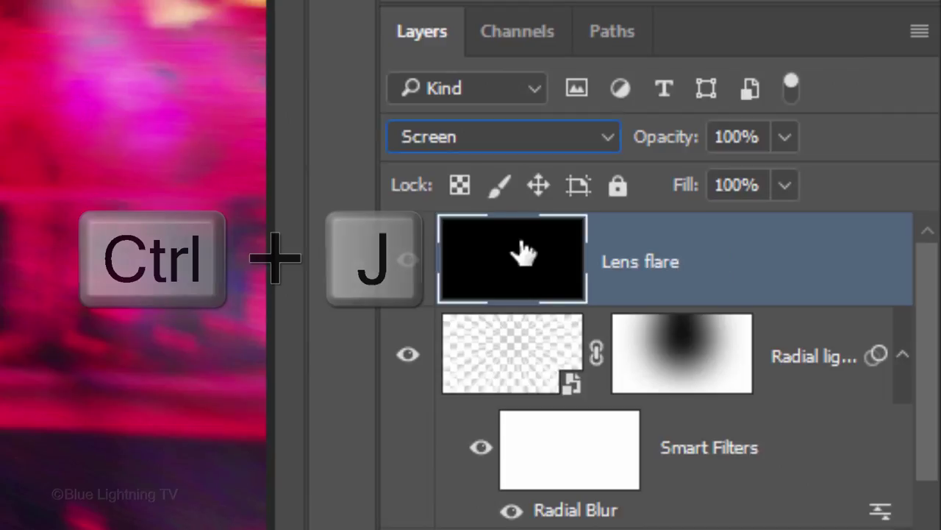
Duplicate Lens flare, hide the copy, and reselect the original Lens flare layer
{"action": "key", "text": "ctrl+j"}
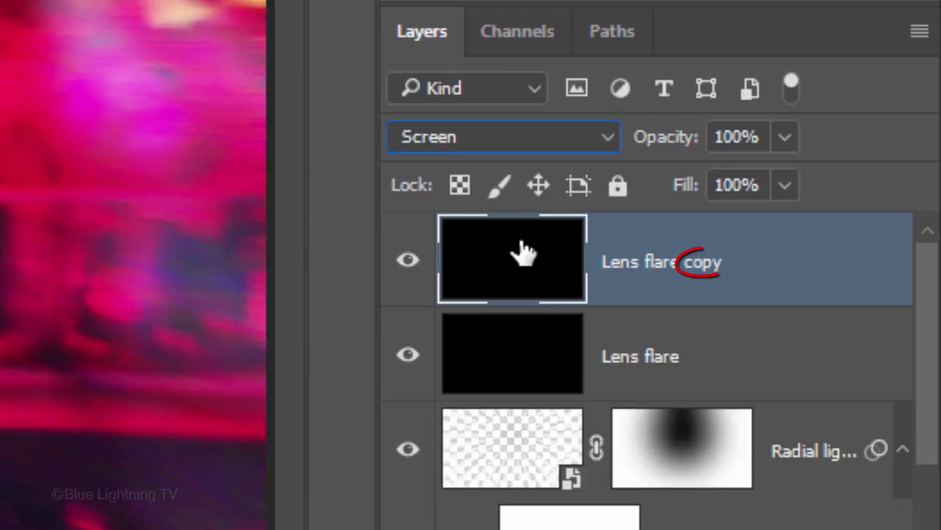
{"action": "left_click", "coordinate": [408, 261]}
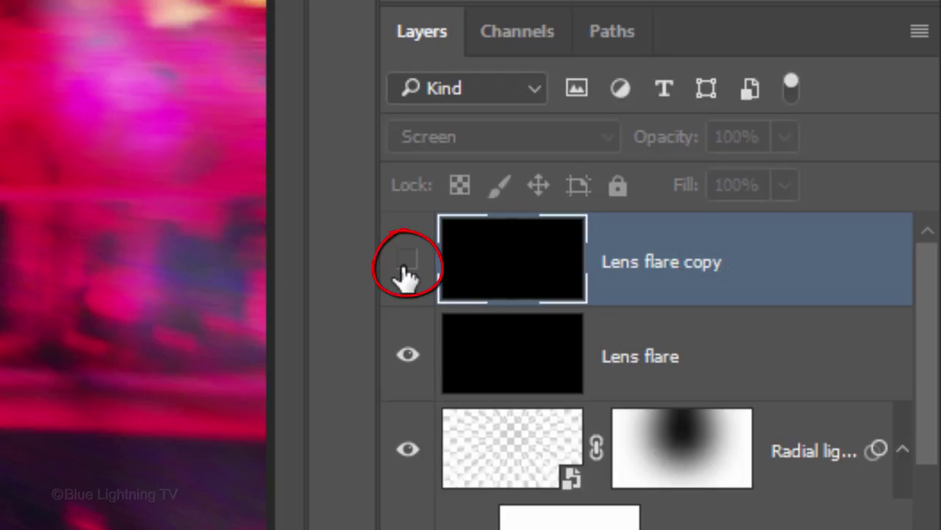
{"action": "left_click", "coordinate": [518, 372]}
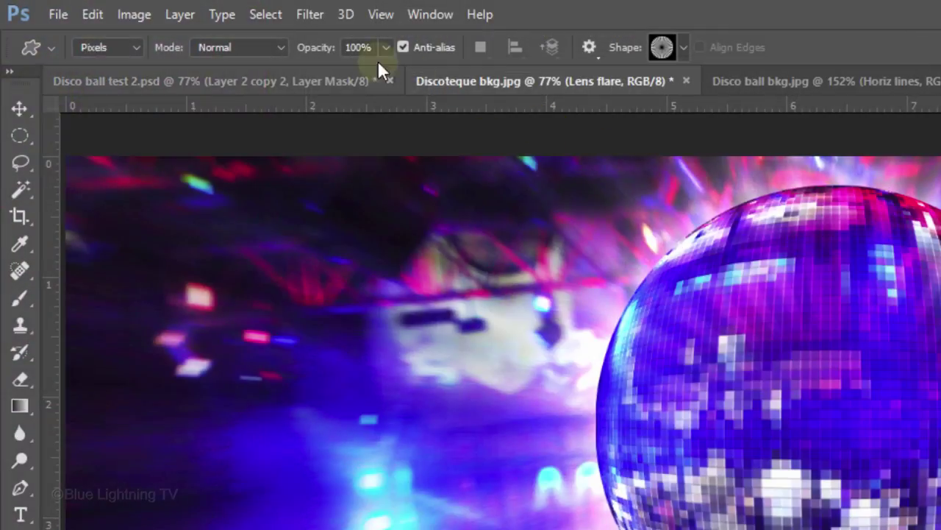
Render a 75% Movie Prime lens flare on the Lens flare layer, centre nudged slightly downward
{"action": "left_click", "coordinate": [311, 14]}
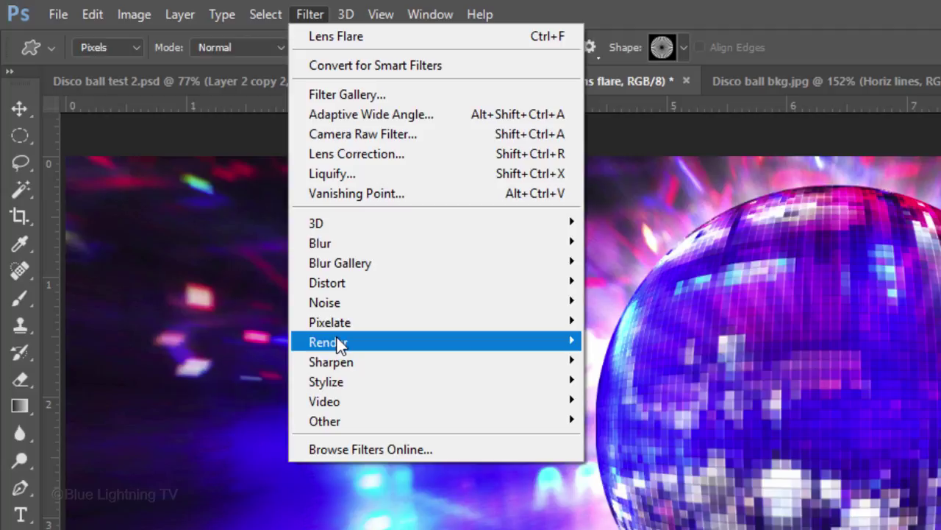
{"action": "mouse_move", "coordinate": [340, 344]}
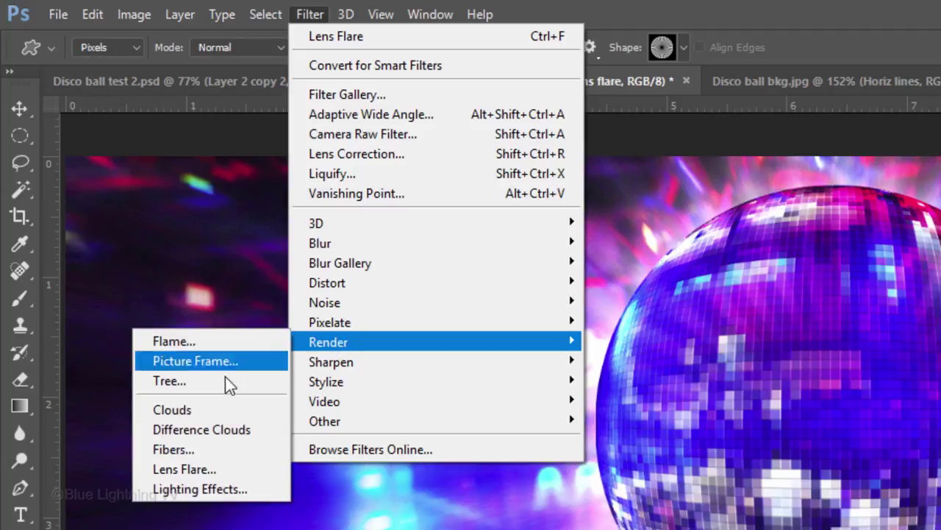
{"action": "left_click", "coordinate": [210, 464]}
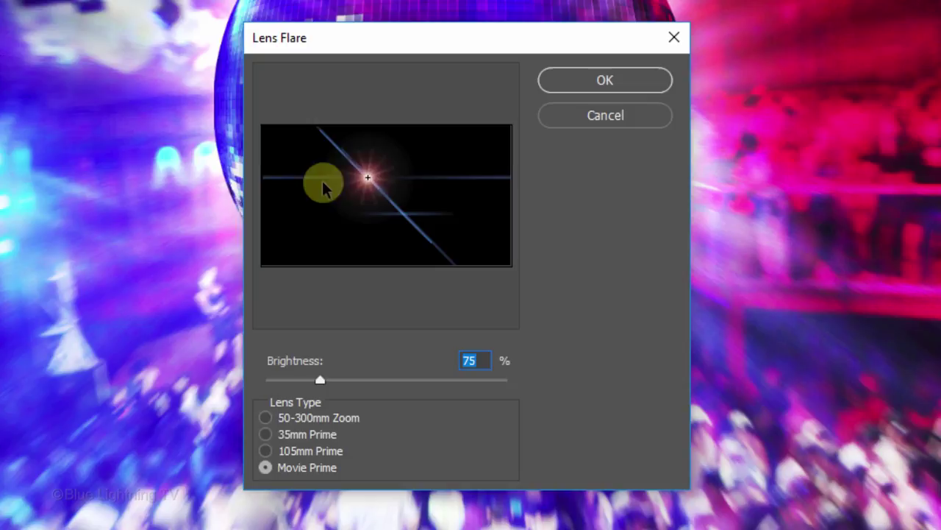
{"action": "mouse_move", "coordinate": [368, 178]}
{"action": "left_mouse_down"}
{"action": "mouse_move", "coordinate": [345, 216]}
{"action": "mouse_move", "coordinate": [431, 225]}
{"action": "mouse_move", "coordinate": [416, 141]}
{"action": "mouse_move", "coordinate": [363, 174]}
{"action": "mouse_move", "coordinate": [369, 189]}
{"action": "left_mouse_up"}
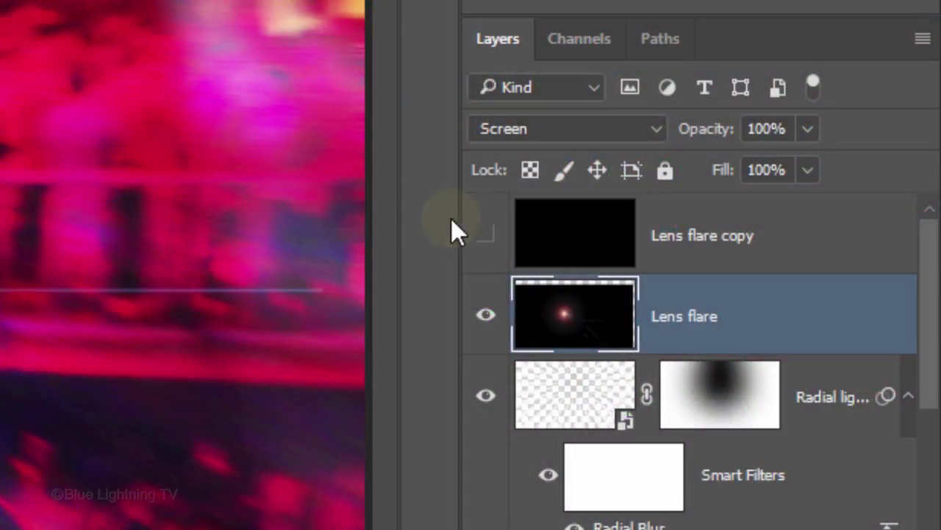
Unhide and select Lens flare copy, then render a second 75% Movie Prime flare shifted right
{"action": "left_click", "coordinate": [485, 236]}
{"action": "left_click", "coordinate": [564, 237]}
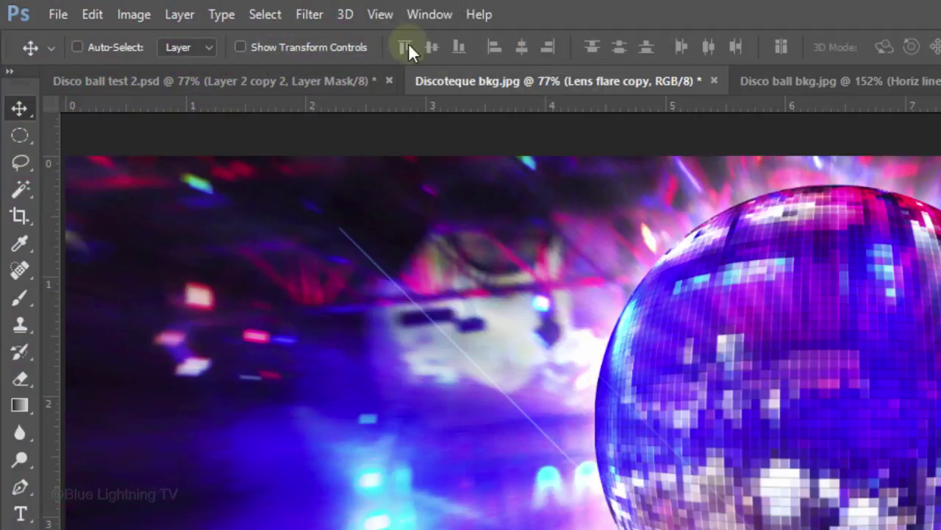
{"action": "left_click", "coordinate": [312, 14]}
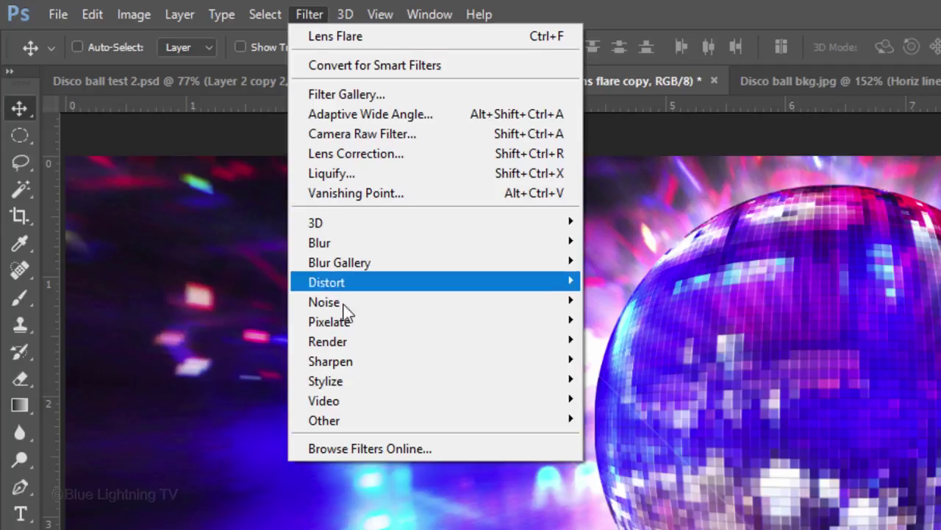
{"action": "mouse_move", "coordinate": [349, 340]}
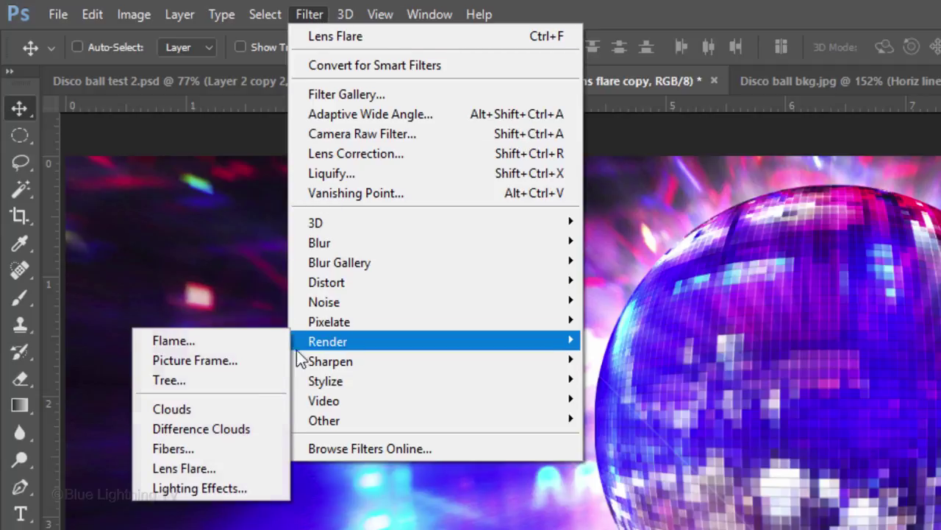
{"action": "left_click", "coordinate": [218, 468]}
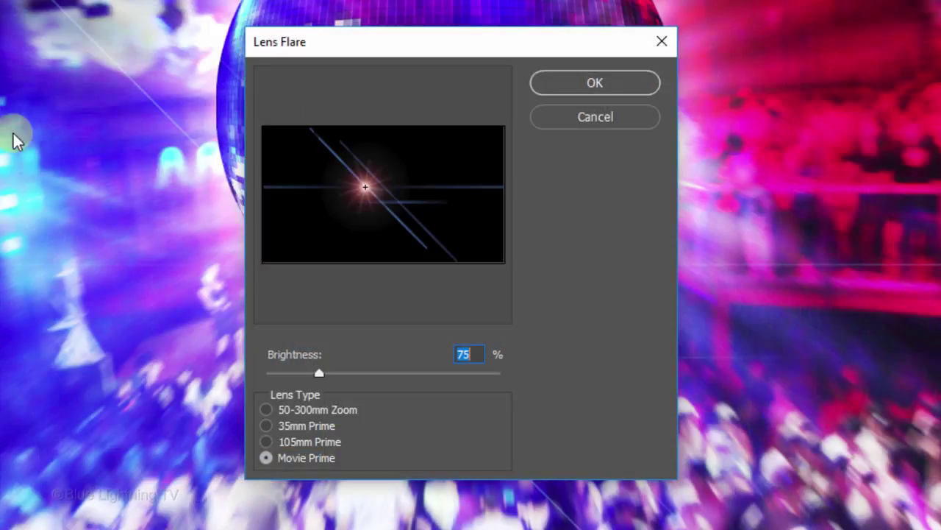
{"action": "left_click_drag", "start_coordinate": [361, 182], "coordinate": [400, 179]}
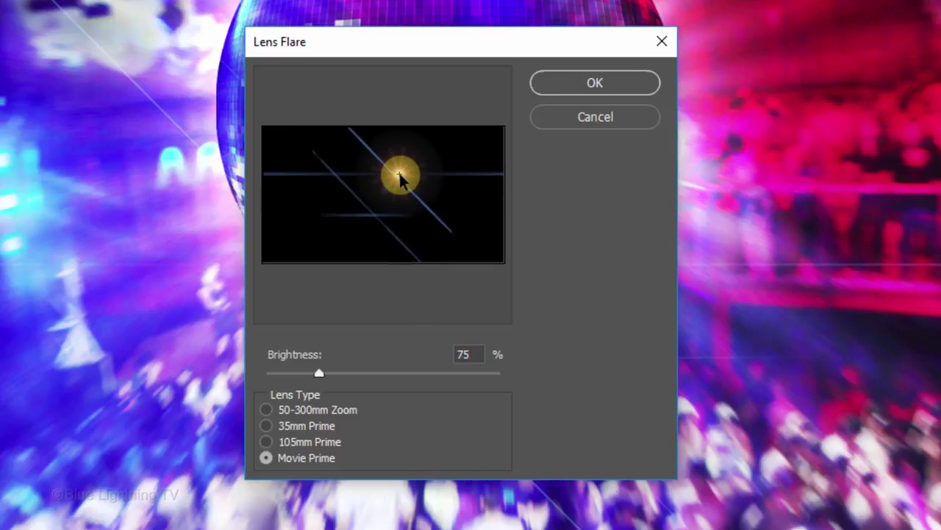
{"action": "left_click", "coordinate": [594, 85]}
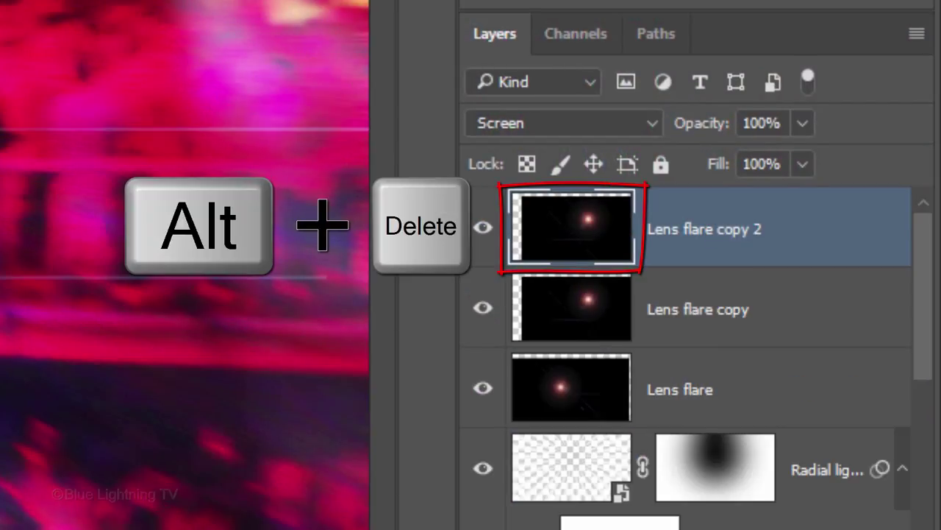
Fill Lens flare copy 2 with black and render a third flare centred up and left
{"action": "key", "text": "alt+Delete"}
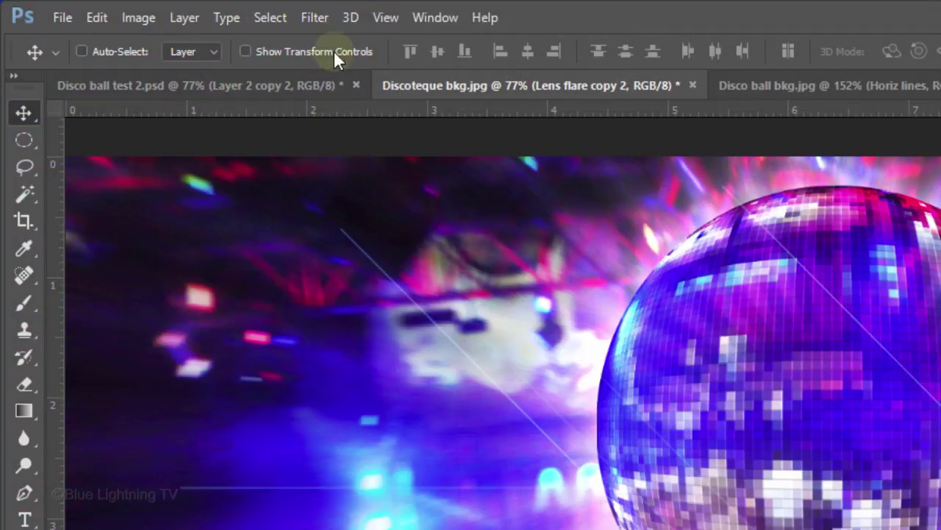
{"action": "left_click", "coordinate": [316, 16]}
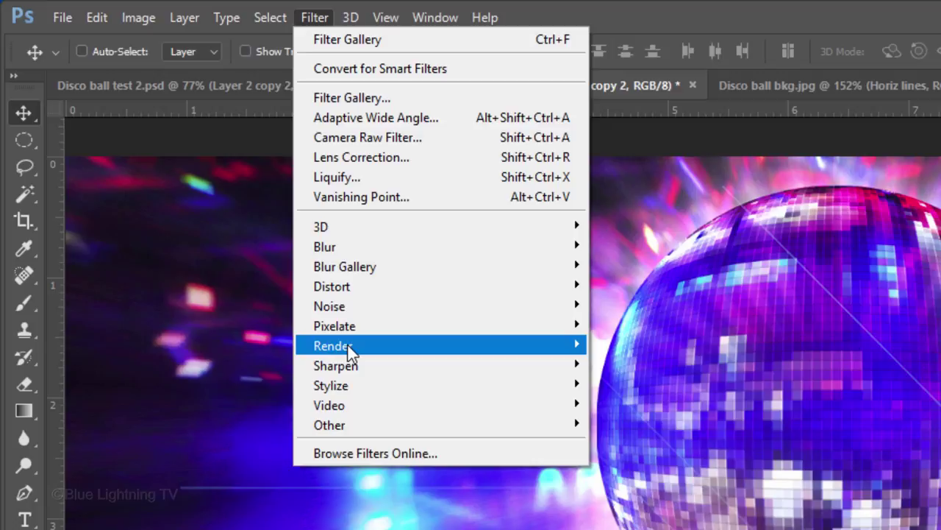
{"action": "mouse_move", "coordinate": [348, 345]}
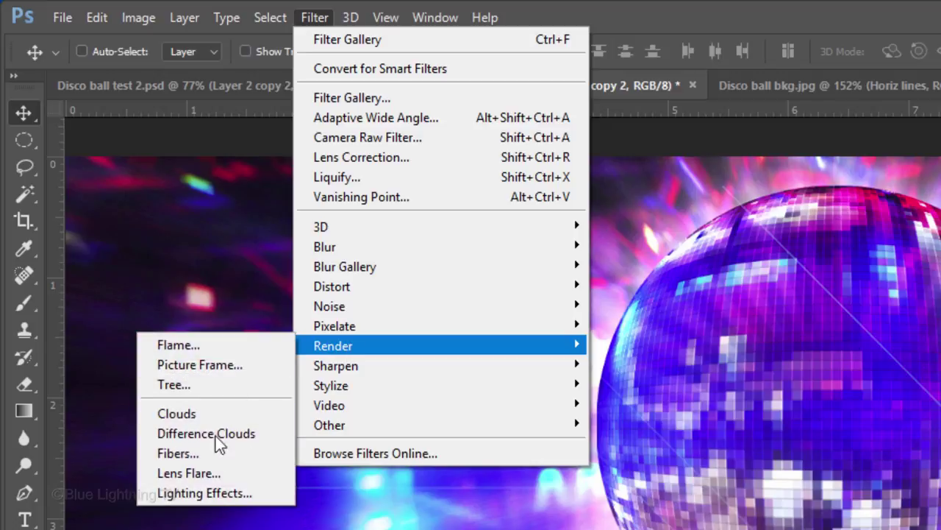
{"action": "left_click", "coordinate": [219, 474]}
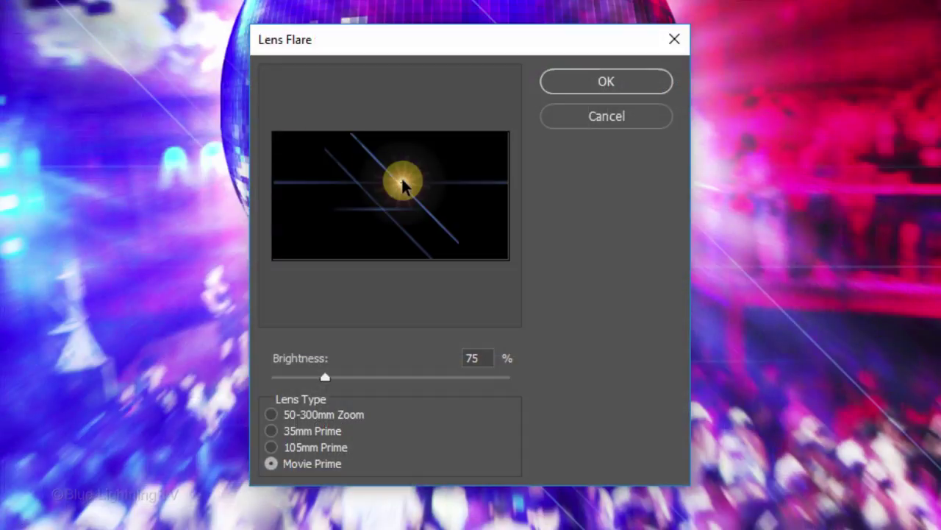
{"action": "mouse_move", "coordinate": [403, 186]}
{"action": "left_mouse_down"}
{"action": "mouse_move", "coordinate": [335, 156]}
{"action": "mouse_move", "coordinate": [363, 175]}
{"action": "mouse_move", "coordinate": [372, 158]}
{"action": "left_mouse_up"}
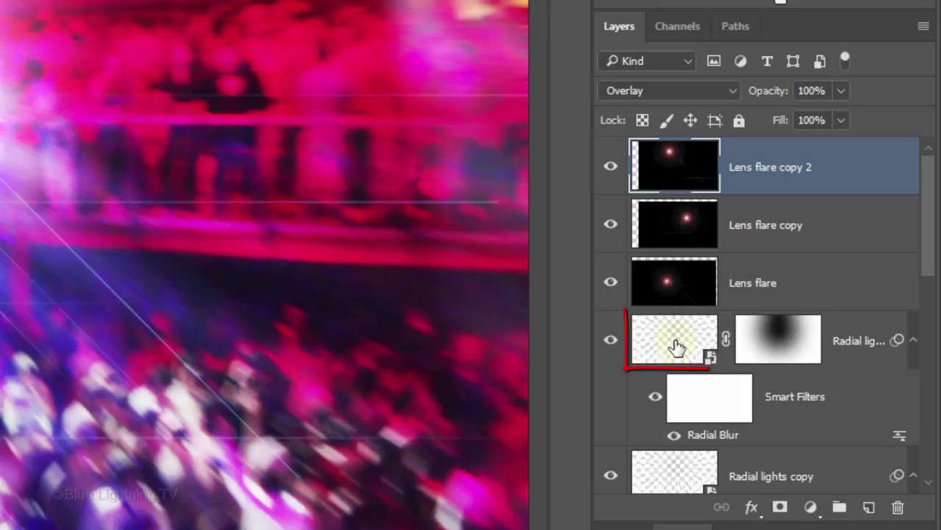
Set the Radial lights copy 2 layer's opacity to 30%
{"action": "left_click", "coordinate": [676, 347]}
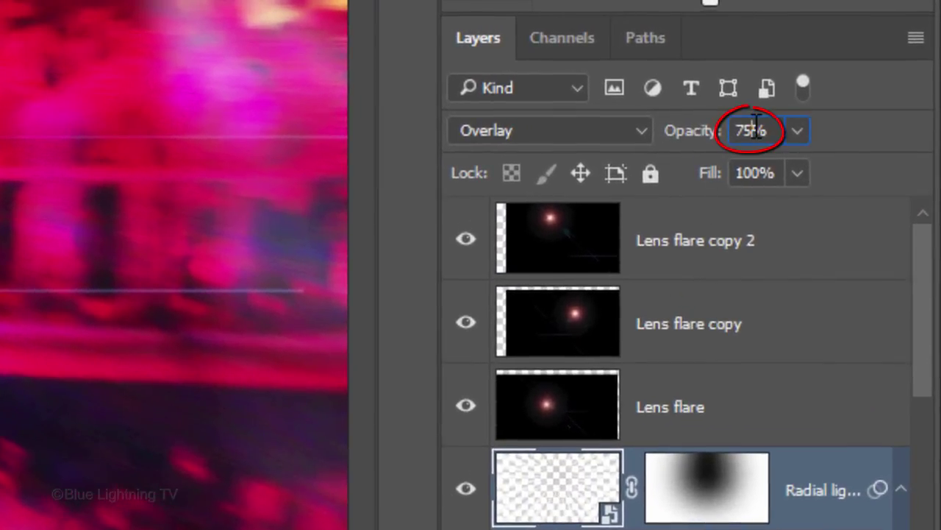
{"action": "type", "text": "30"}
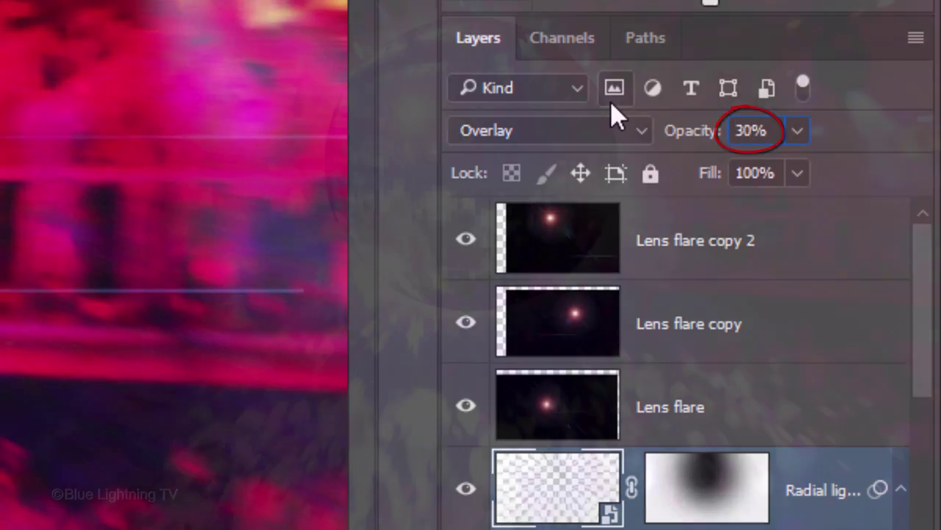